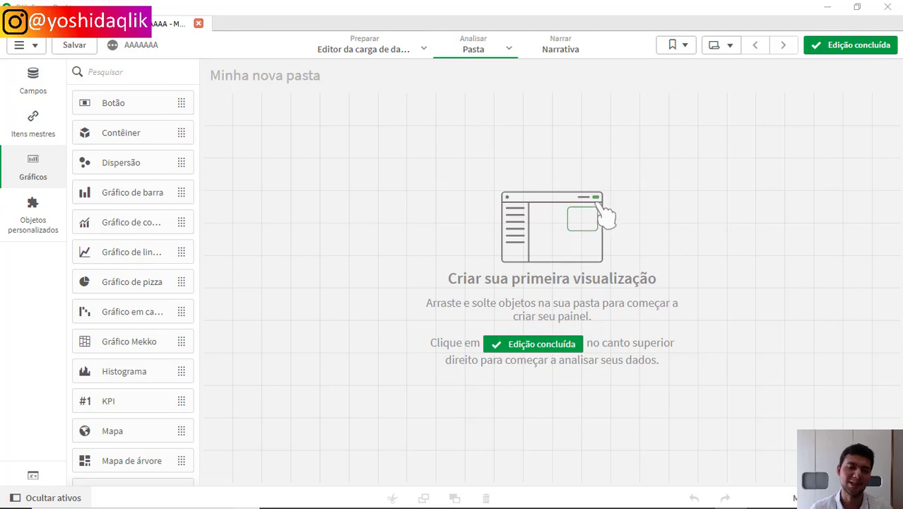
Step: Add a KPI object to the empty sheet and review the data load script
left_click(140, 76)
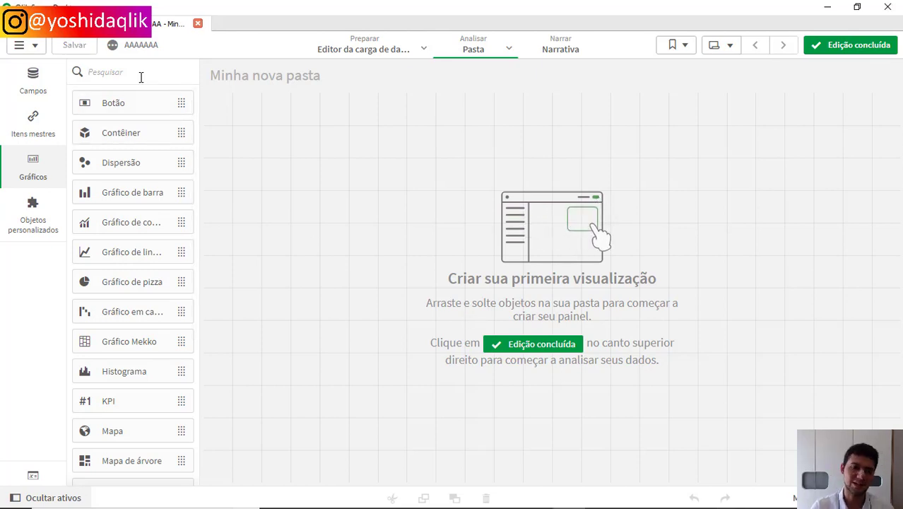
type("kpi")
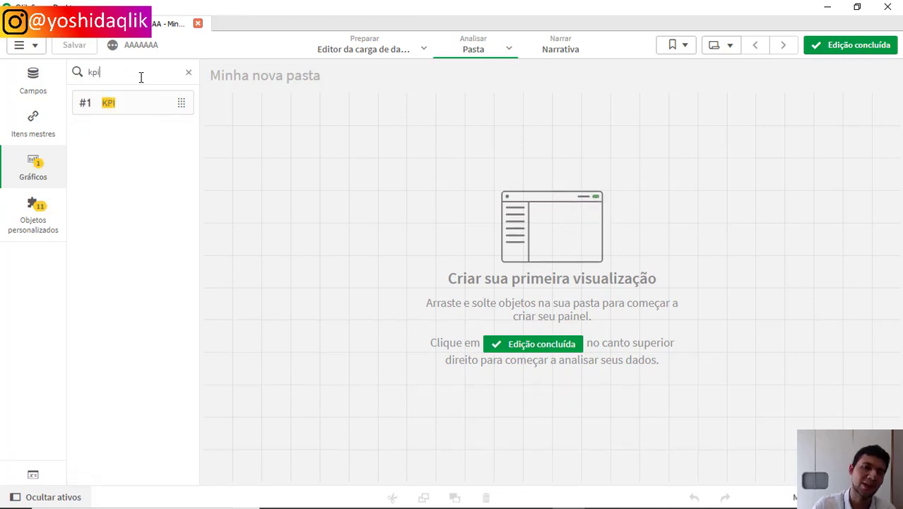
left_click_drag(125, 107, 832, 223)
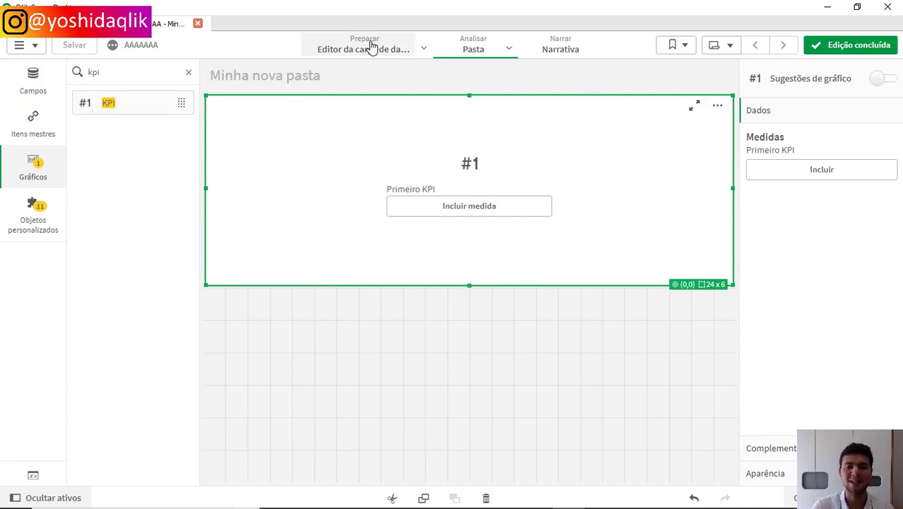
left_click(370, 46)
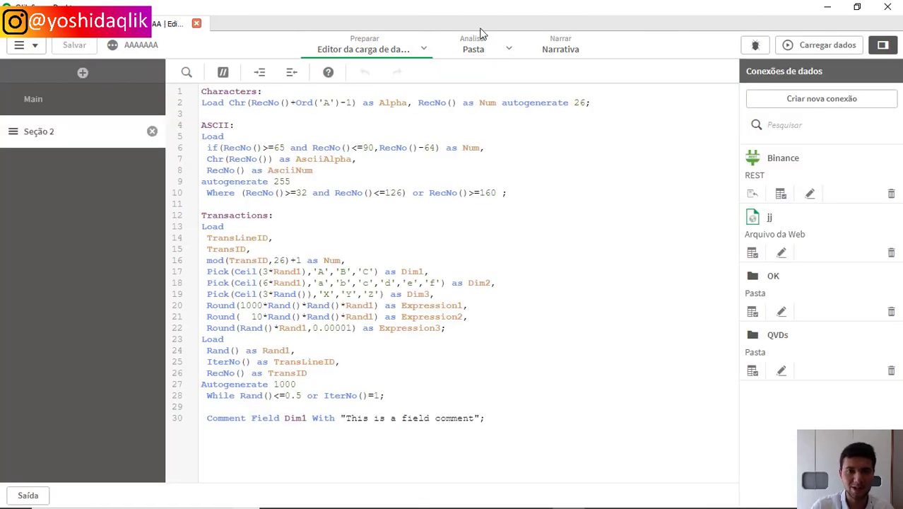
left_click(480, 44)
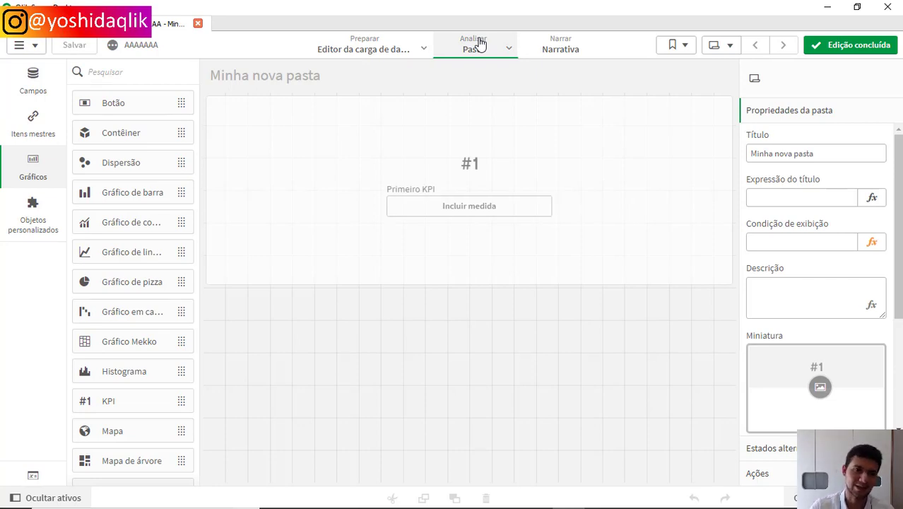
Step: Add a table below the KPI on the sheet with Dim1 as its dimension
left_click(42, 89)
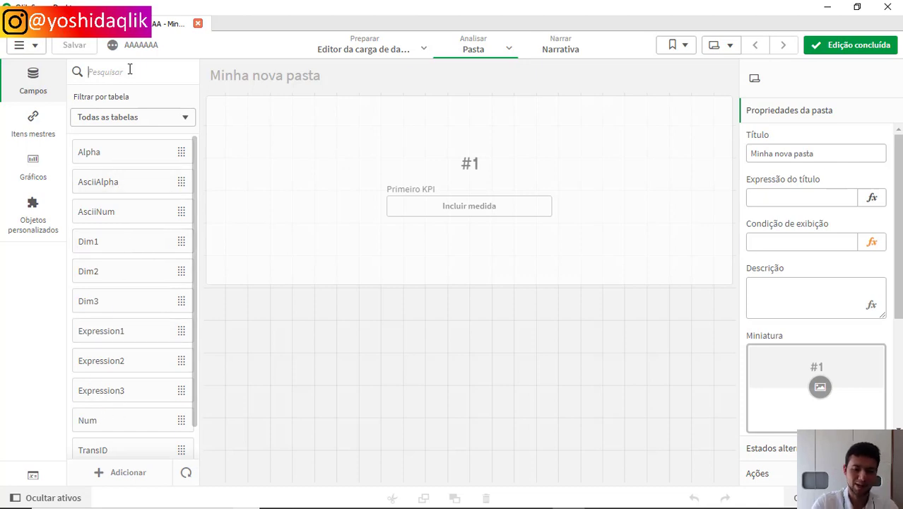
type("tabe")
left_click(33, 208)
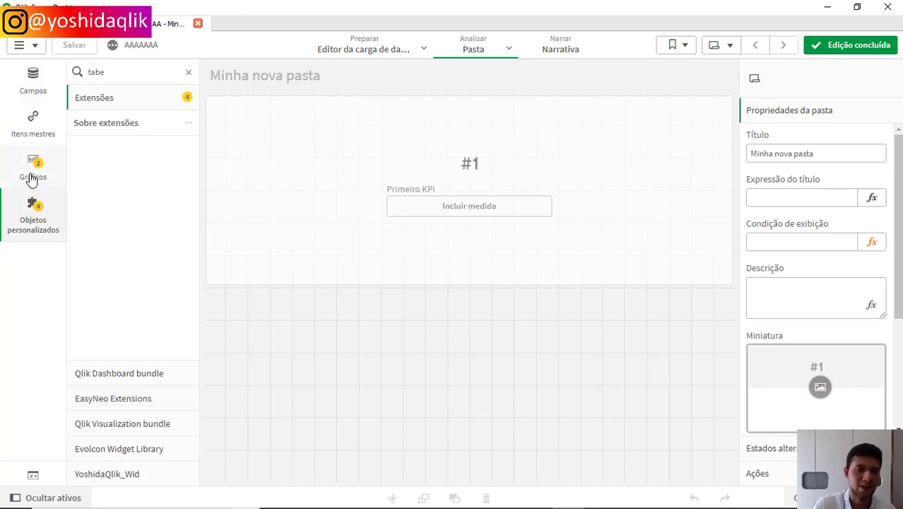
left_click(31, 177)
left_click_drag(115, 108, 321, 413)
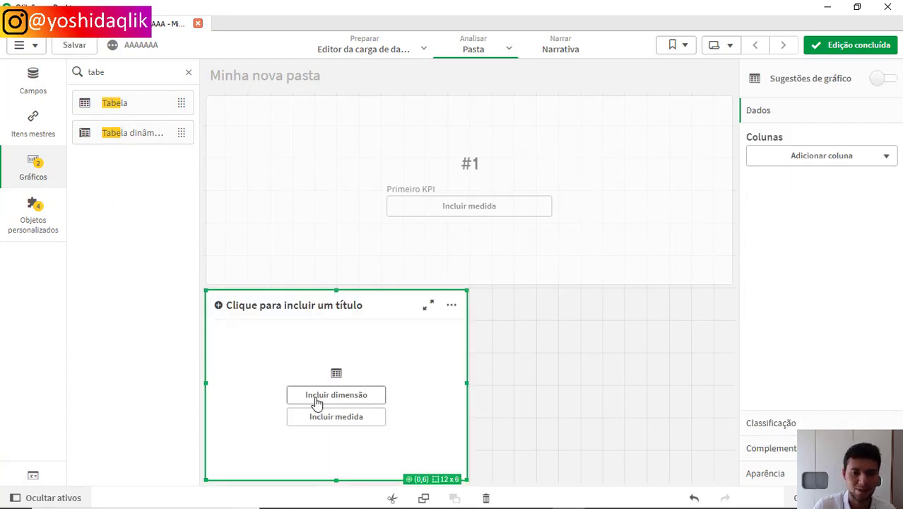
left_click(316, 397)
left_click(421, 442)
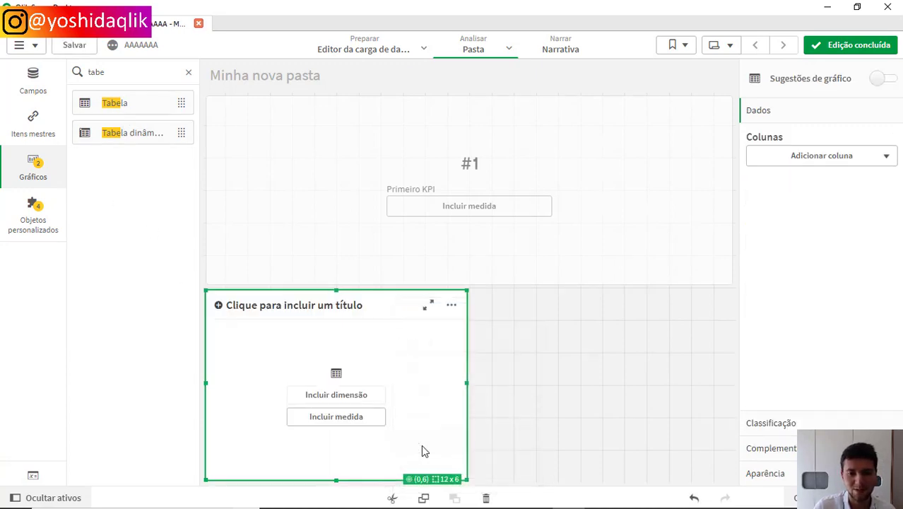
Step: Duplicate the KPI object and place the copy beside the original so both share the upper row
left_click(325, 217)
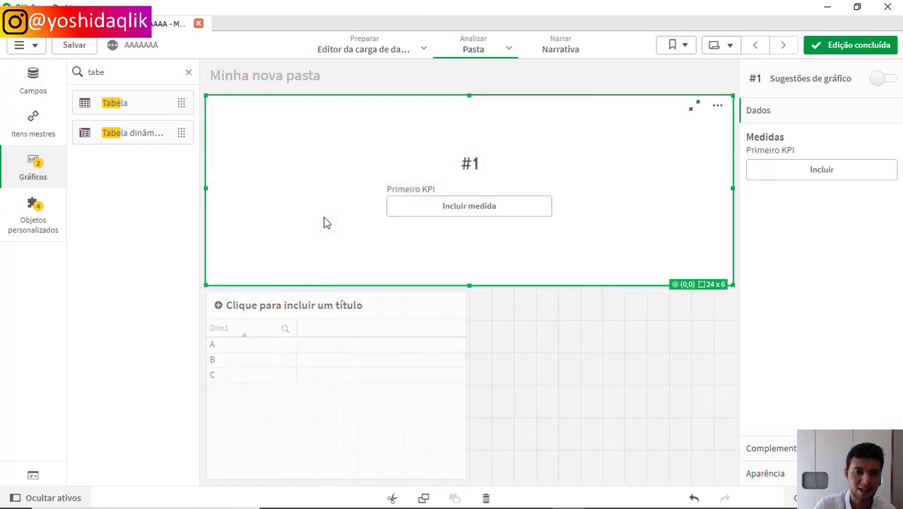
left_click(406, 259)
key("ctrl+v")
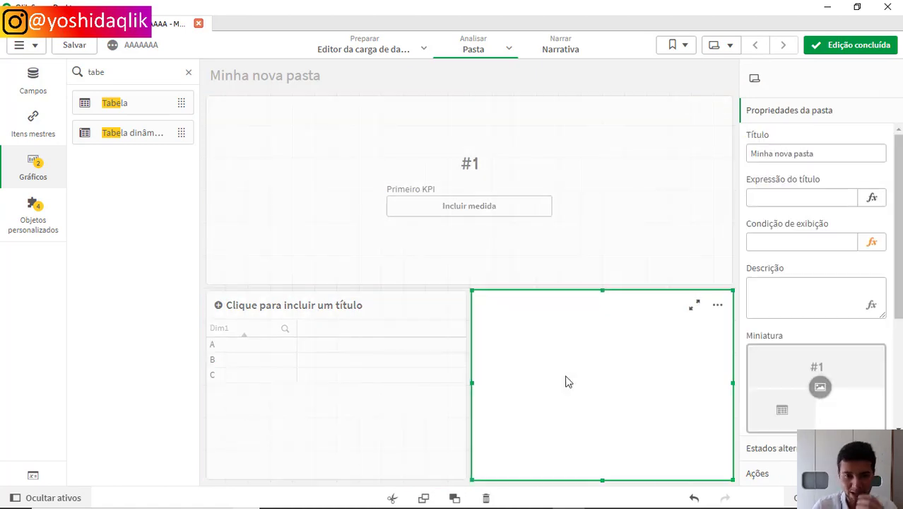
left_click_drag(560, 394, 699, 193)
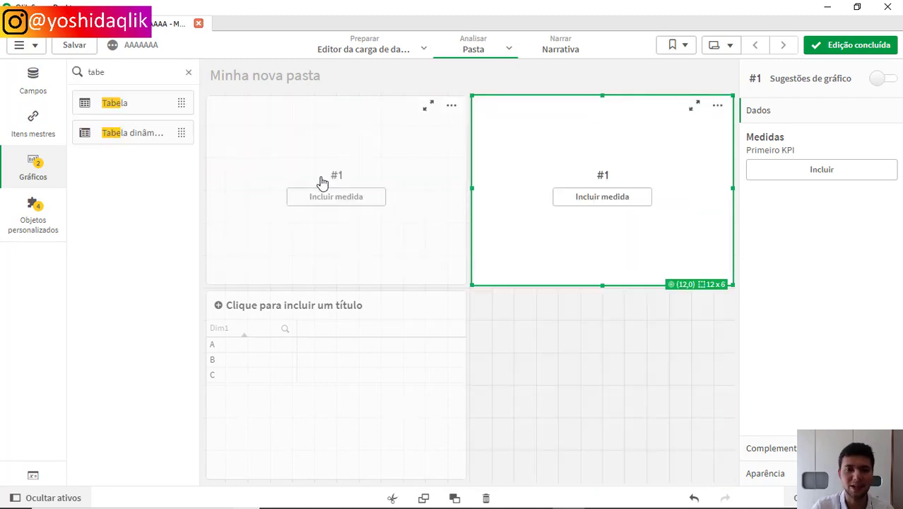
Step: Use the Expression1 field to give the first KPI the measure Sum(Expression1)
left_click(37, 83)
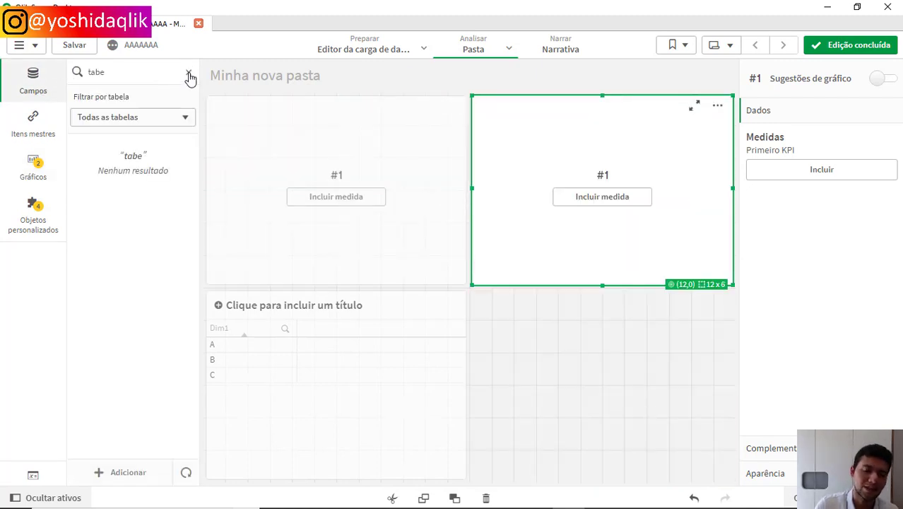
left_click(189, 72)
left_click_drag(117, 337, 345, 212)
left_click(366, 177)
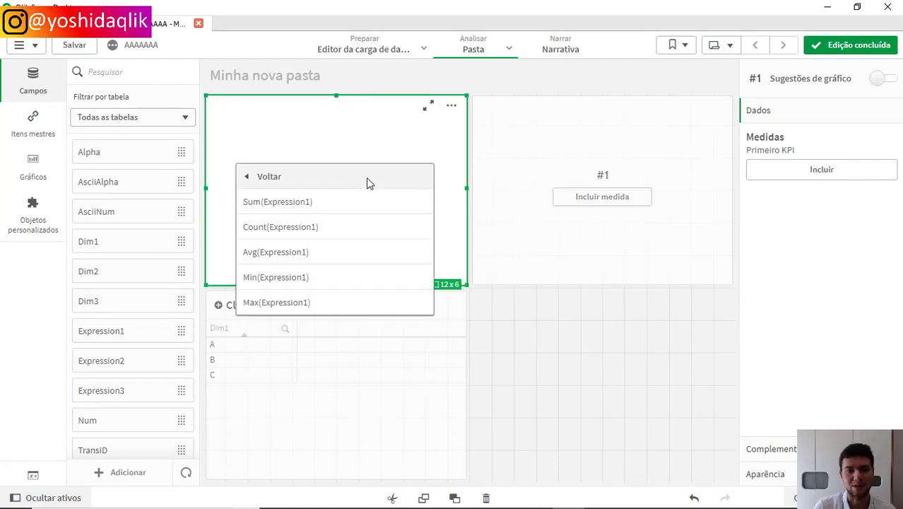
left_click(339, 204)
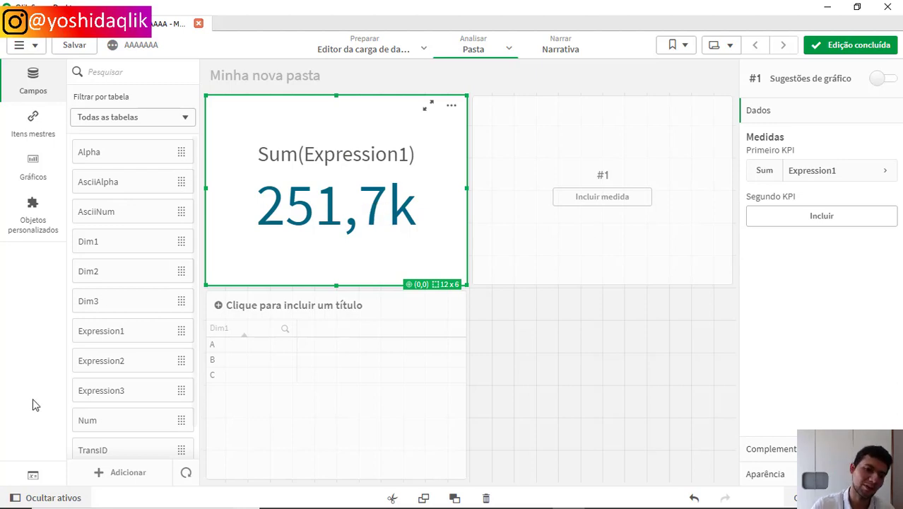
Step: Create a variable named vSoma with the definition Sum(Expression1)
left_click(32, 475)
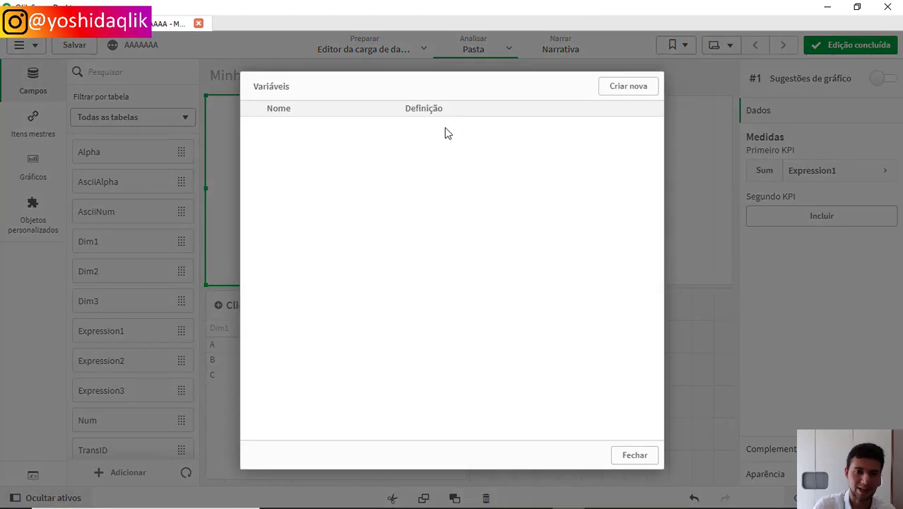
left_click(613, 87)
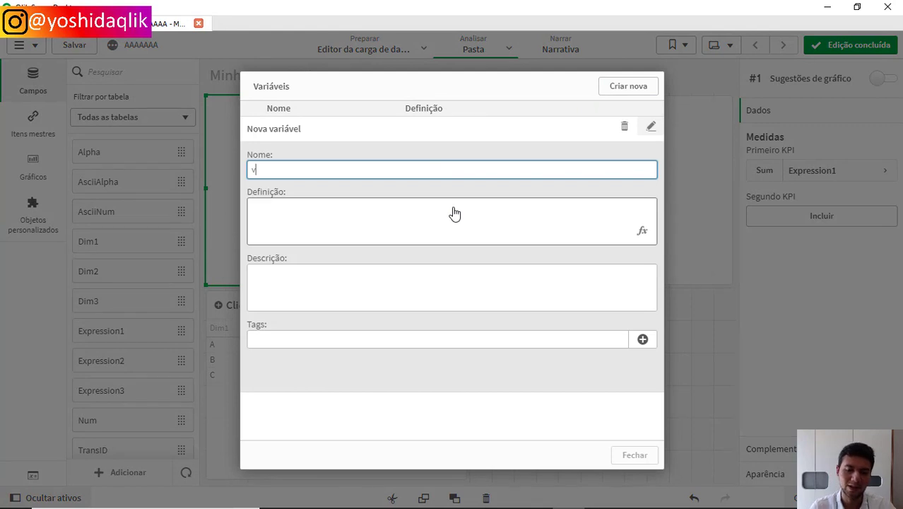
type("vSoma")
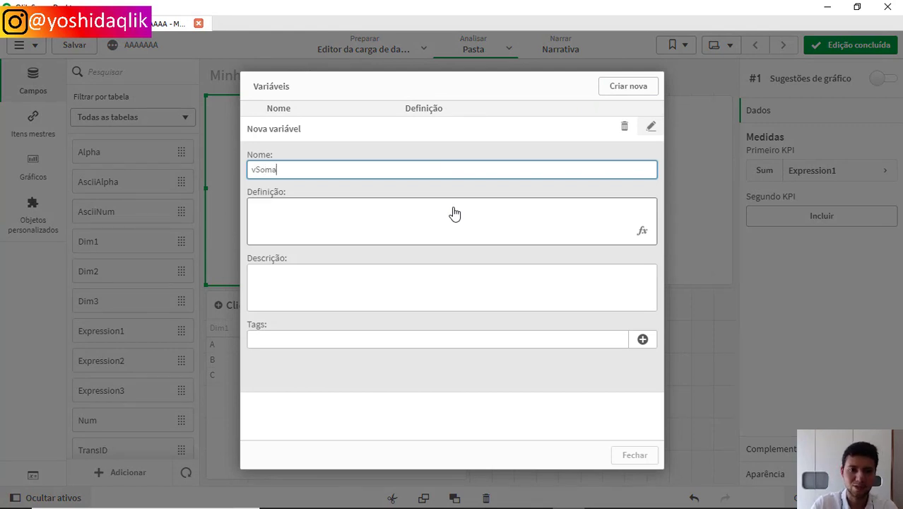
left_click(503, 232)
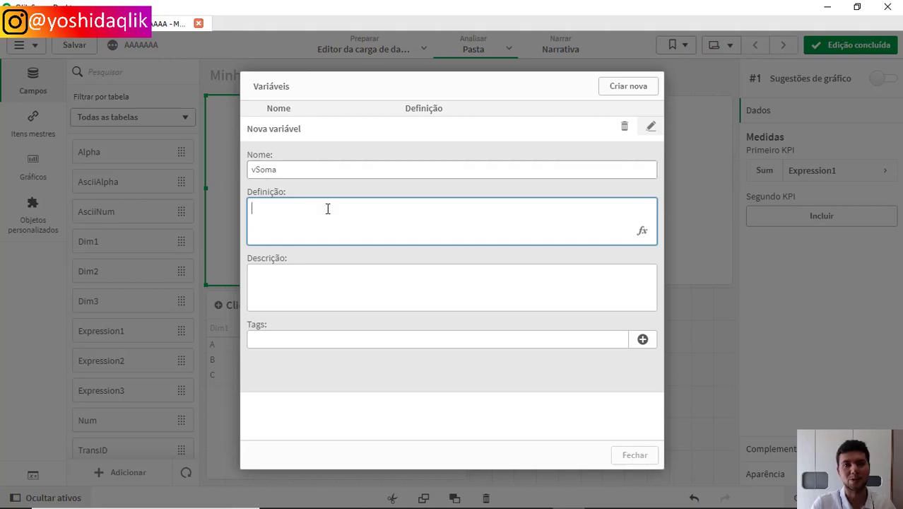
left_click(642, 233)
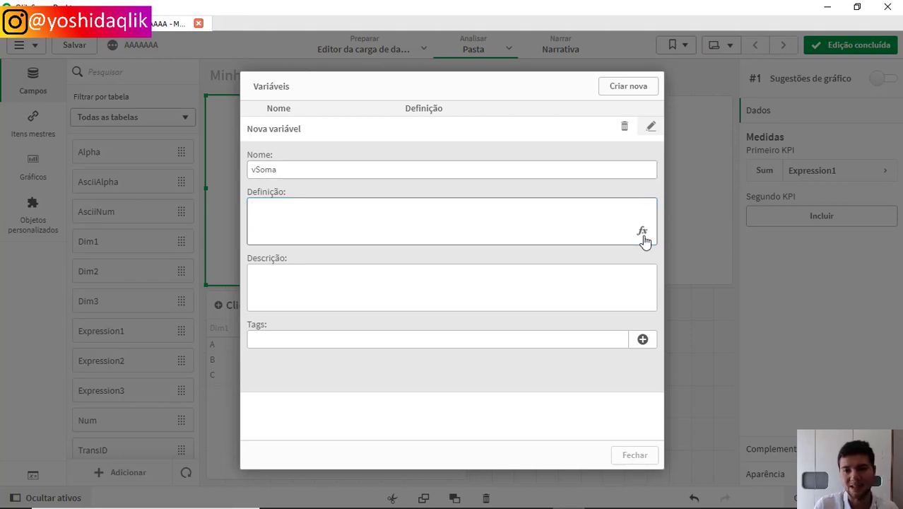
type("Sum")
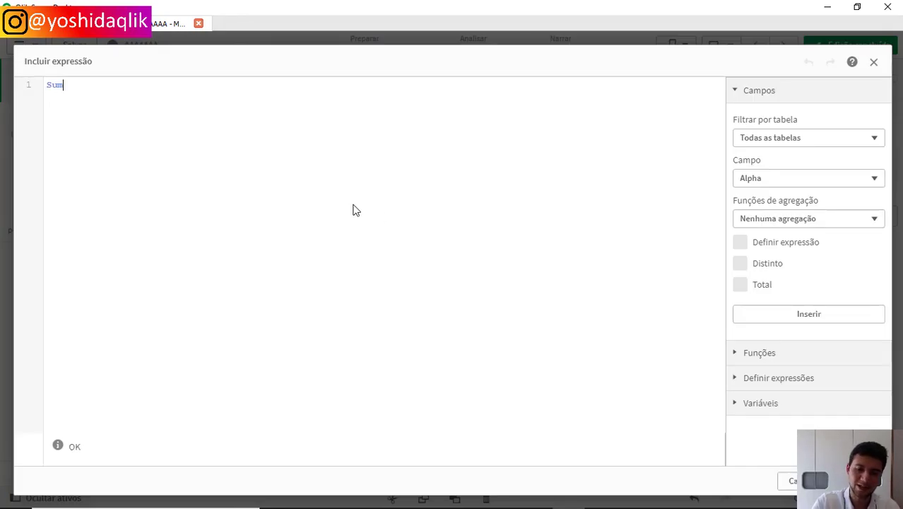
type("(Ex")
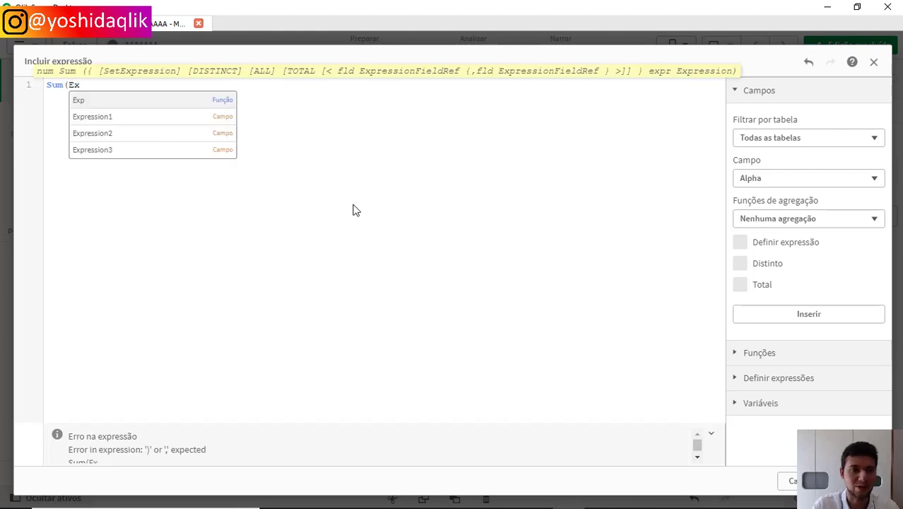
key("Down")
key("Return")
type(")")
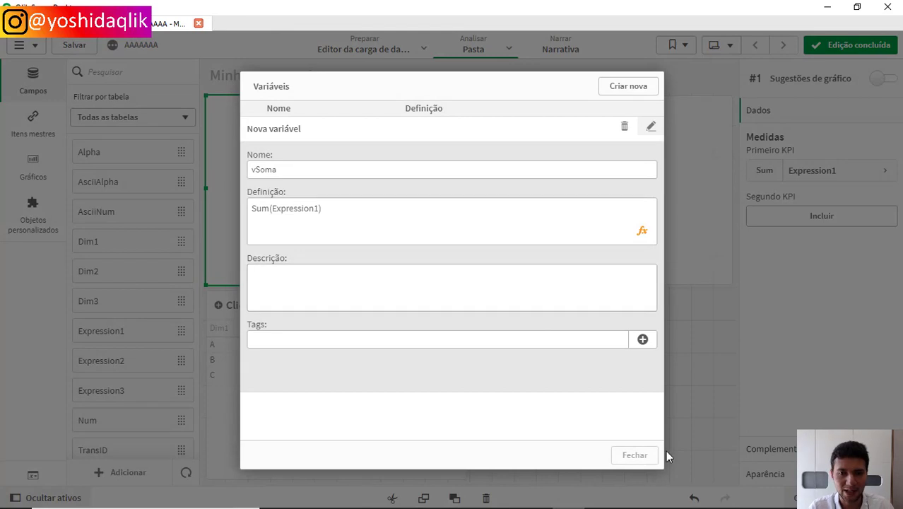
left_click(628, 457)
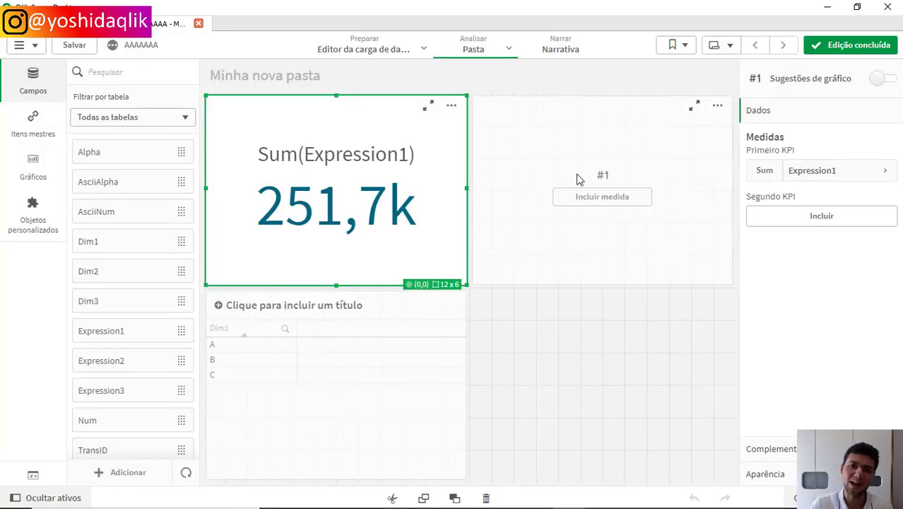
Step: Add a measure to the second KPI with the expression vSoma
left_click(583, 202)
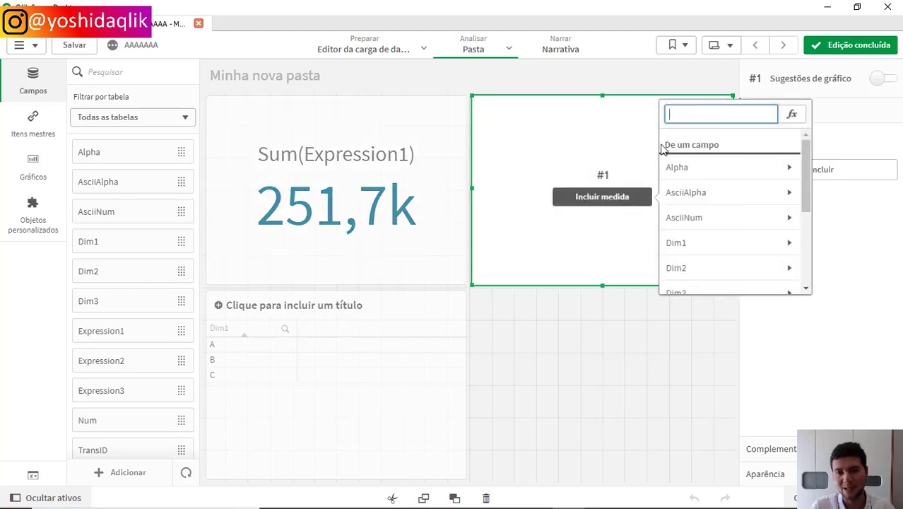
left_click(794, 115)
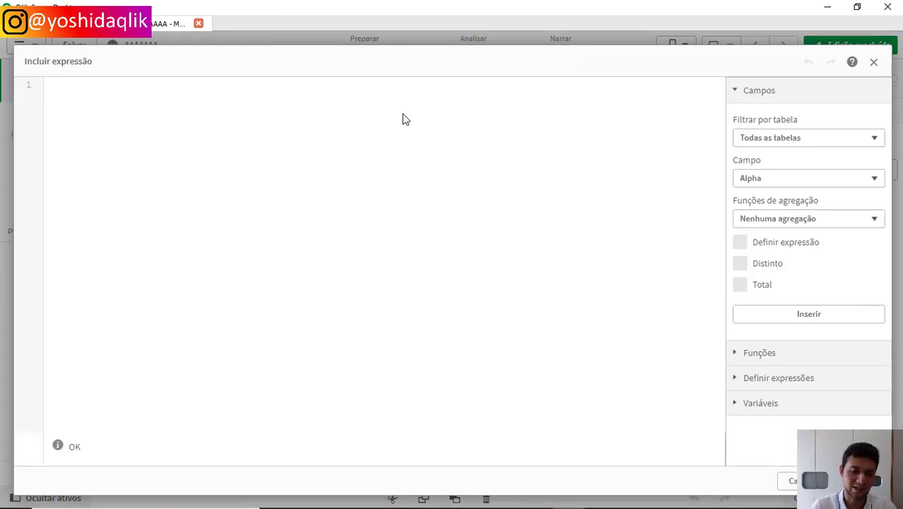
type("vSoma")
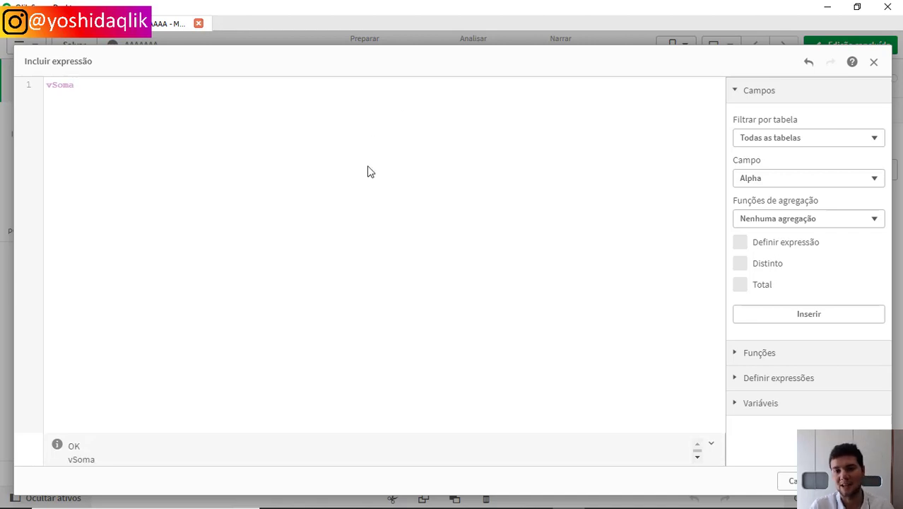
double_click(68, 87)
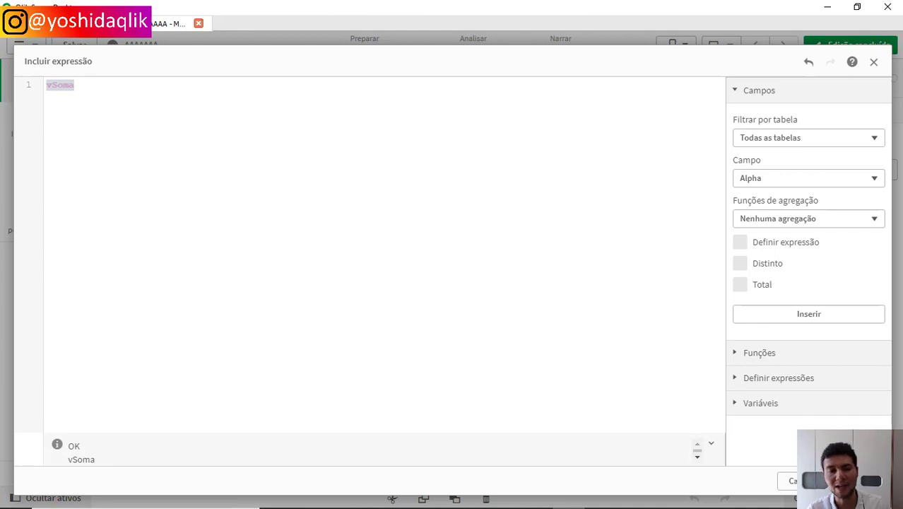
left_click(861, 480)
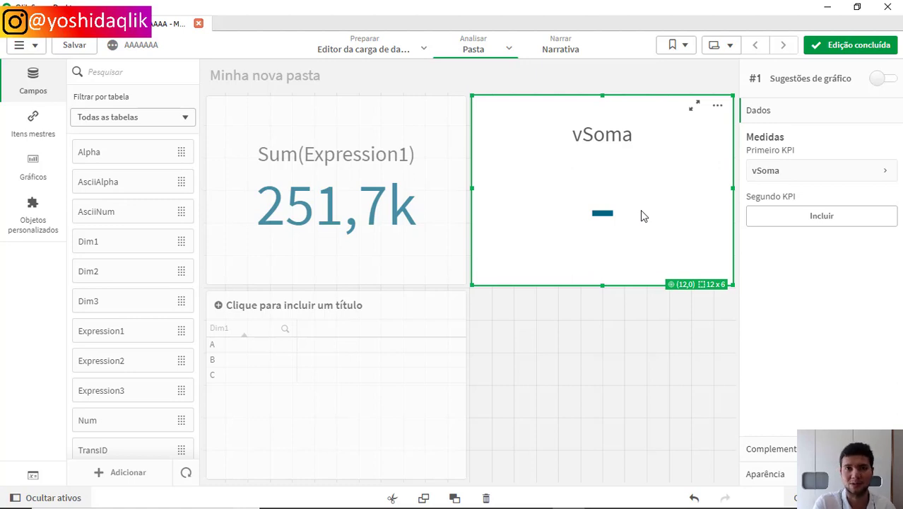
Step: Change the second KPI's measure expression to $(vSoma)
left_click(778, 170)
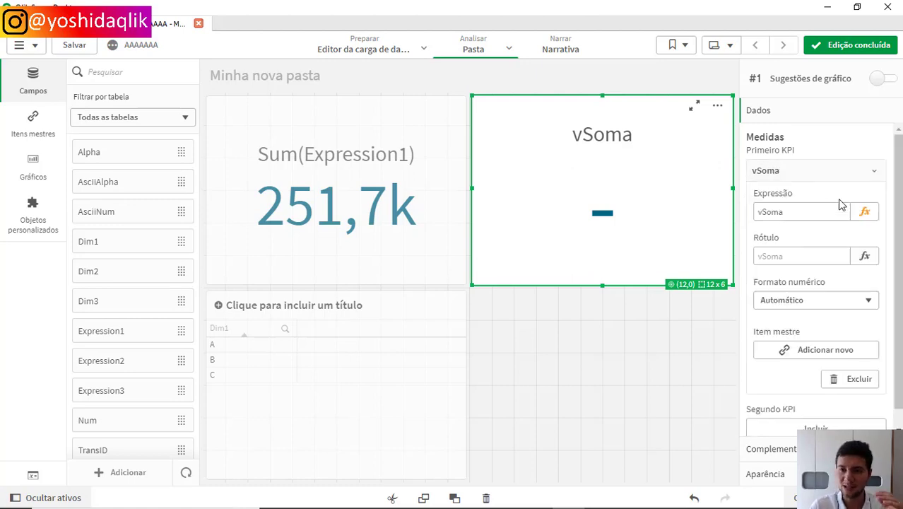
left_click(863, 211)
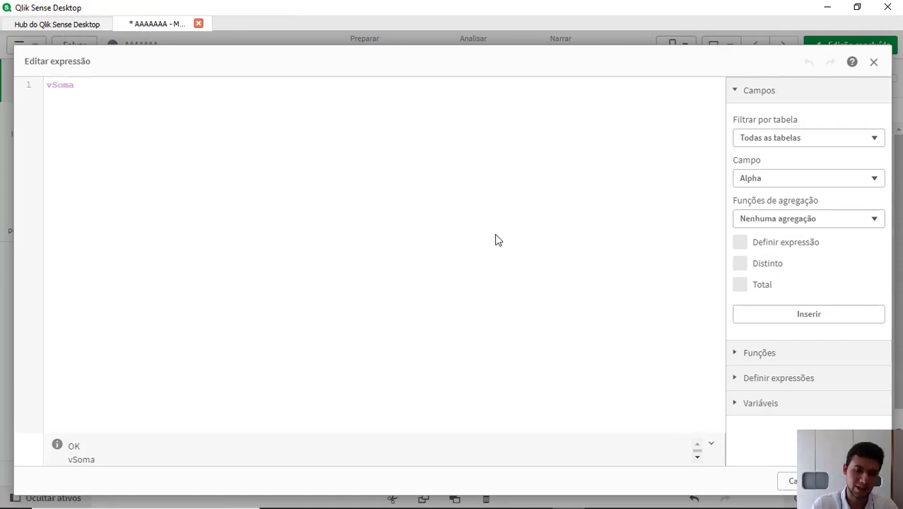
key("Home")
type("$(")
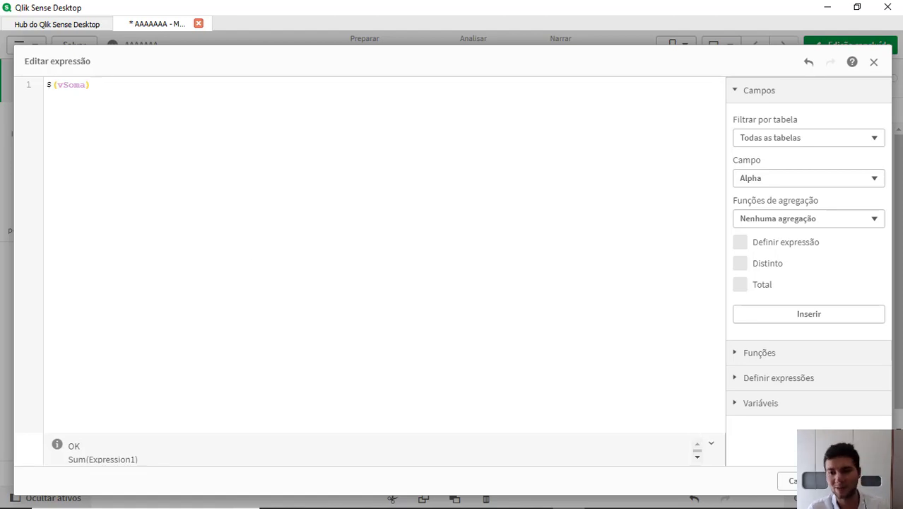
left_click(865, 480)
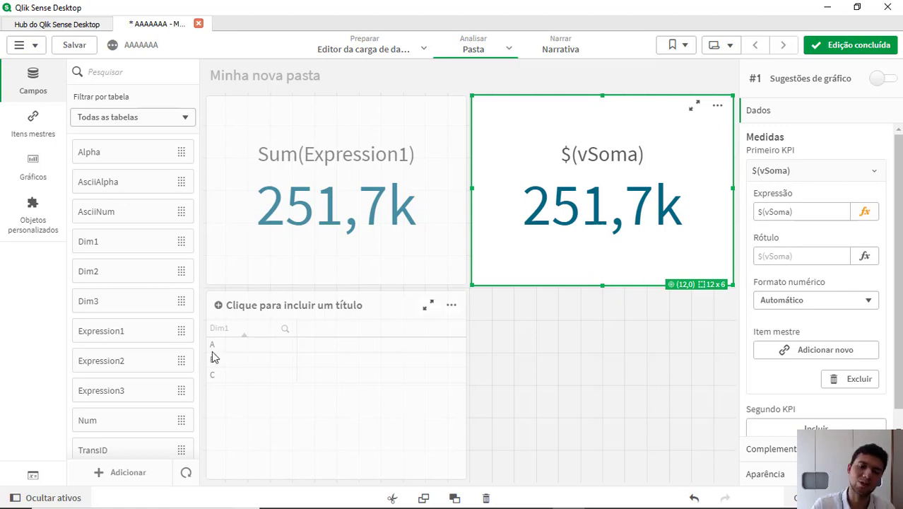
Step: Set the vSoma variable's definition to =Sum(Expression1) and check how the second KPI's expression expands it
left_click(32, 475)
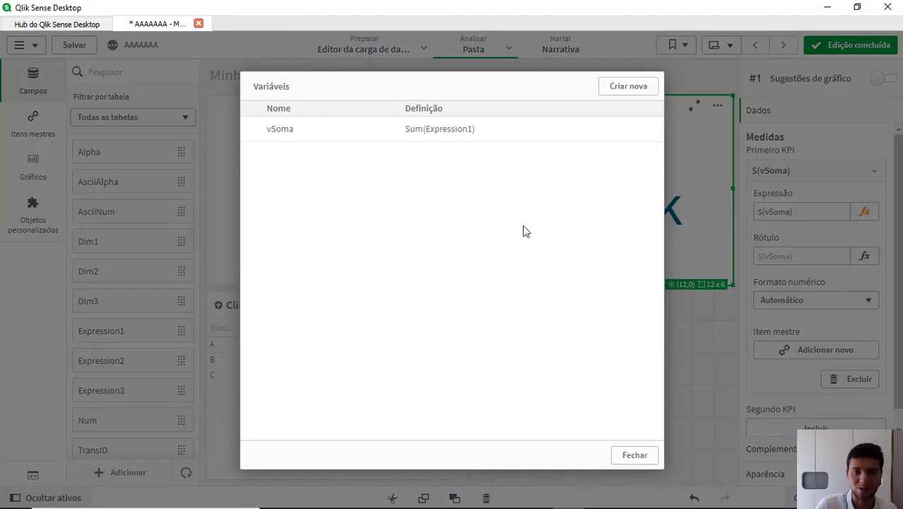
left_click(540, 138)
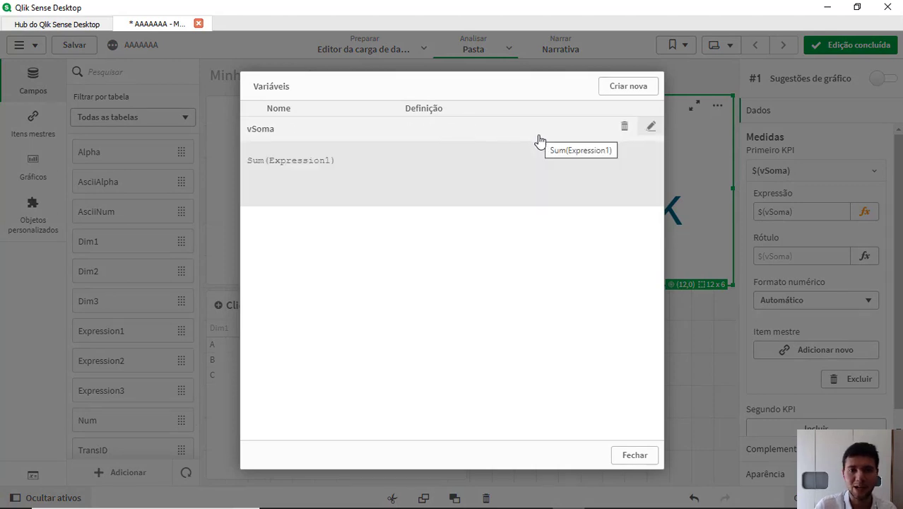
left_click(650, 126)
left_click(392, 171)
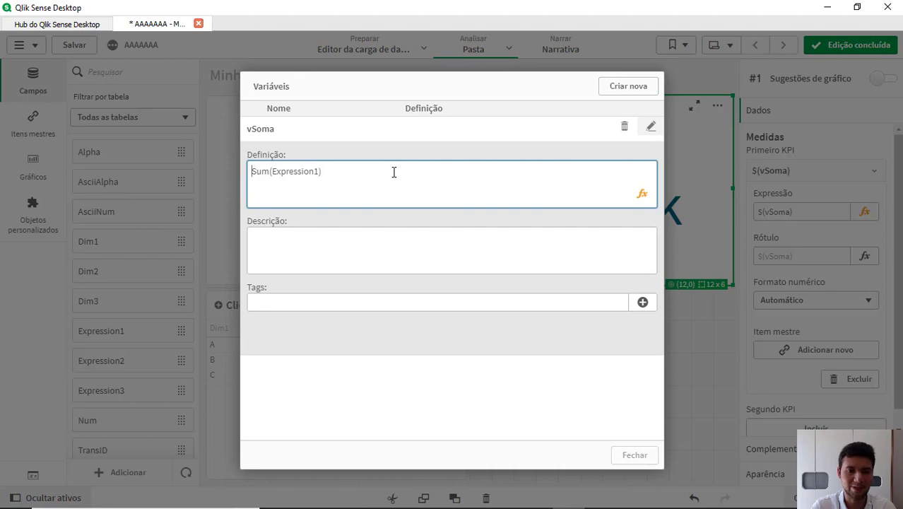
type("=")
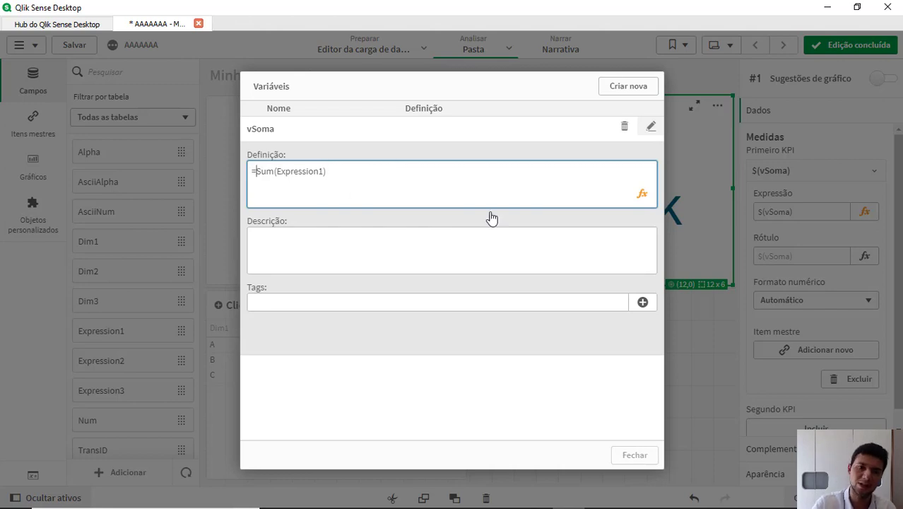
left_click(534, 319)
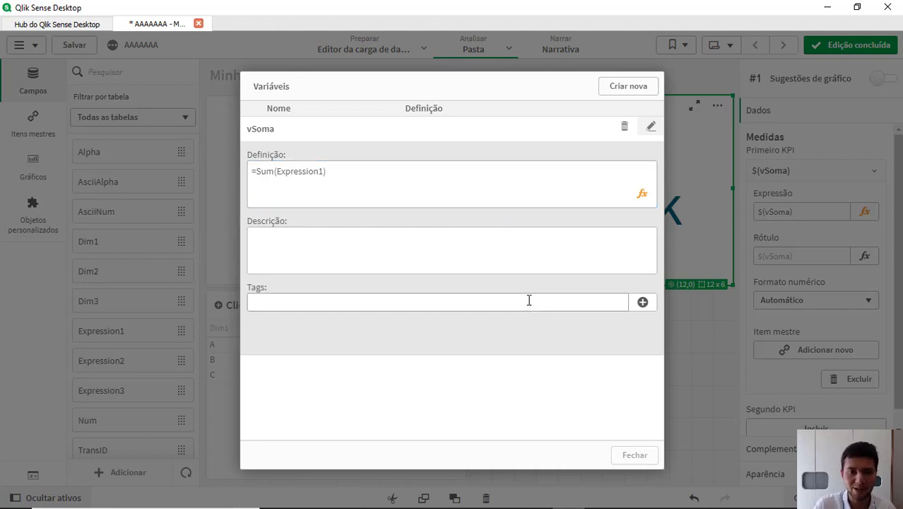
left_click(528, 301)
left_click(526, 271)
left_click(520, 389)
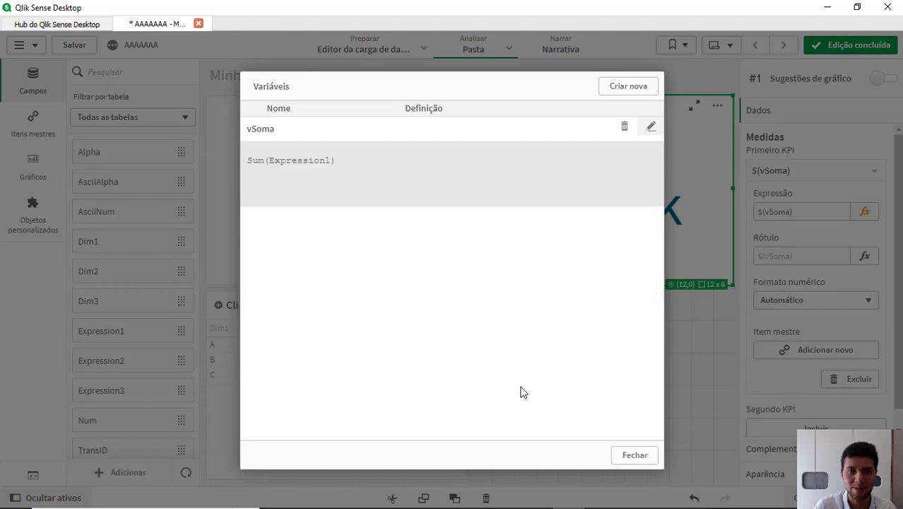
left_click(634, 455)
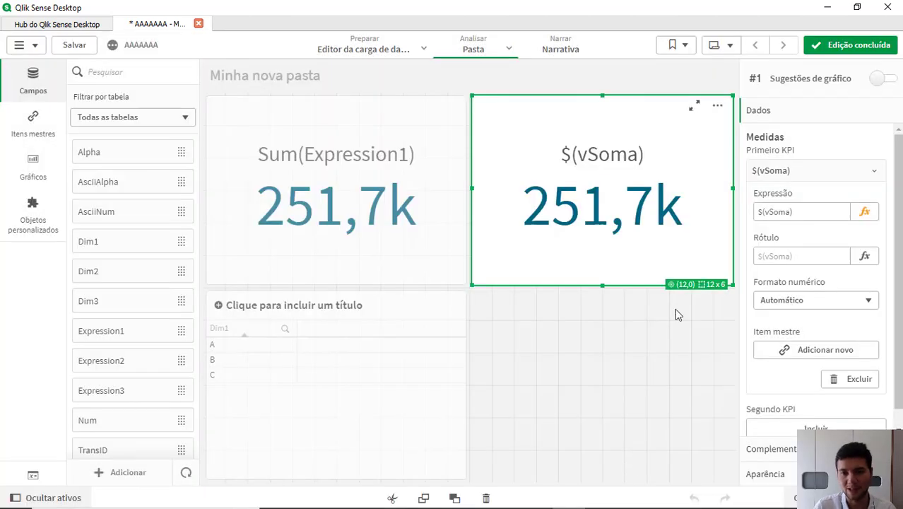
left_click(864, 211)
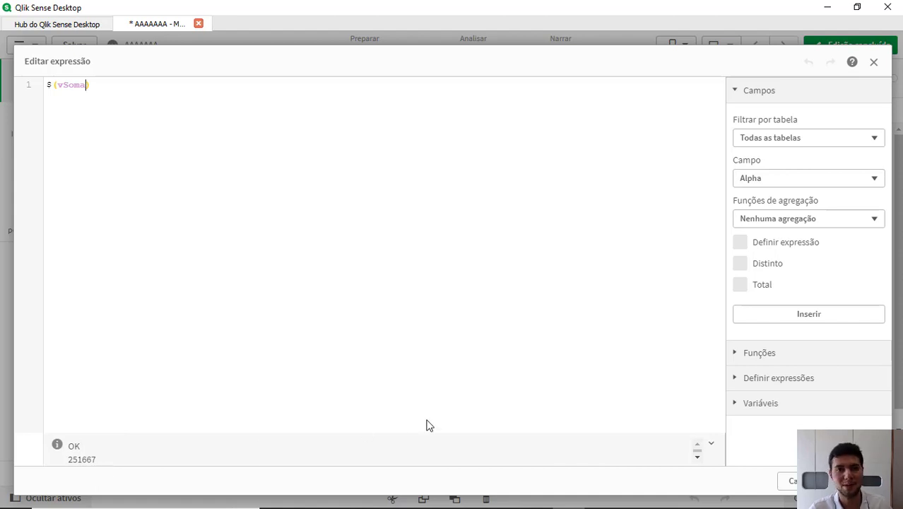
left_click(787, 480)
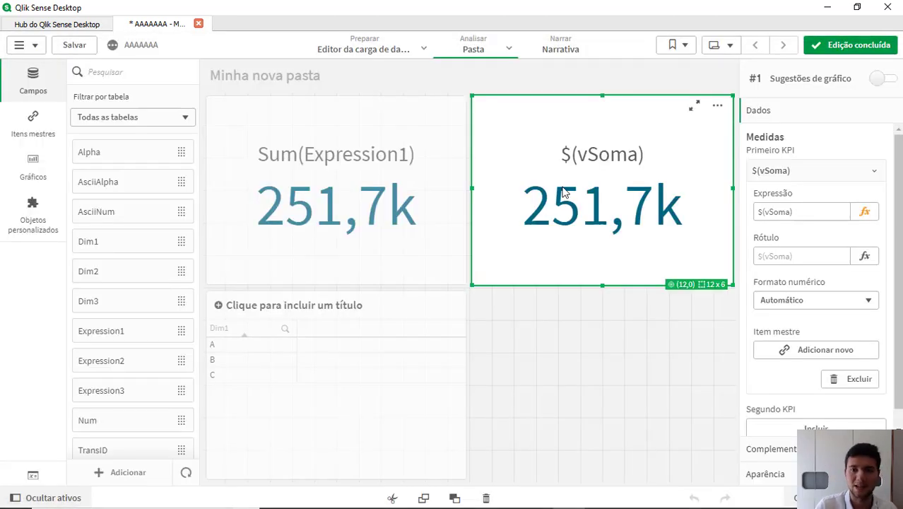
Step: Remove the leading equals sign so the vSoma variable's definition reads Sum(Expression1)
left_click(32, 474)
left_click(536, 136)
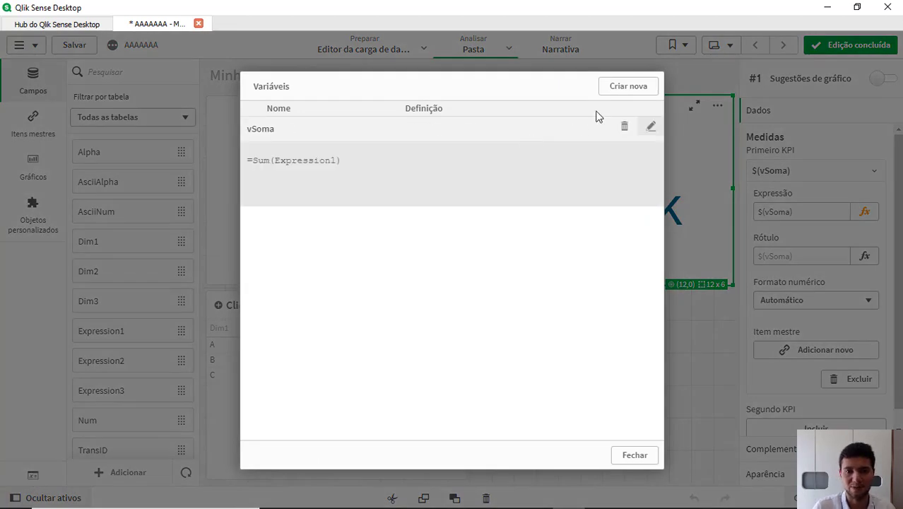
left_click(650, 127)
left_click(258, 182)
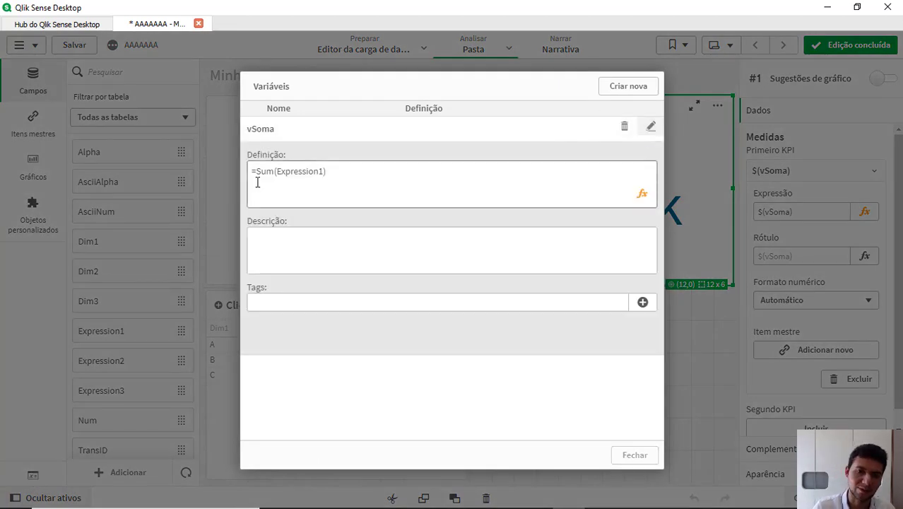
left_click(256, 176)
key("BackSpace")
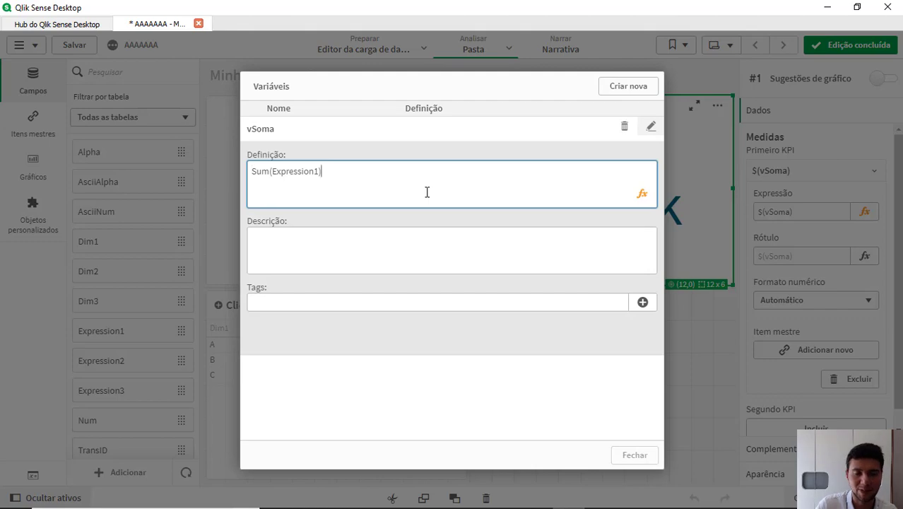
left_click(422, 270)
left_click(714, 442)
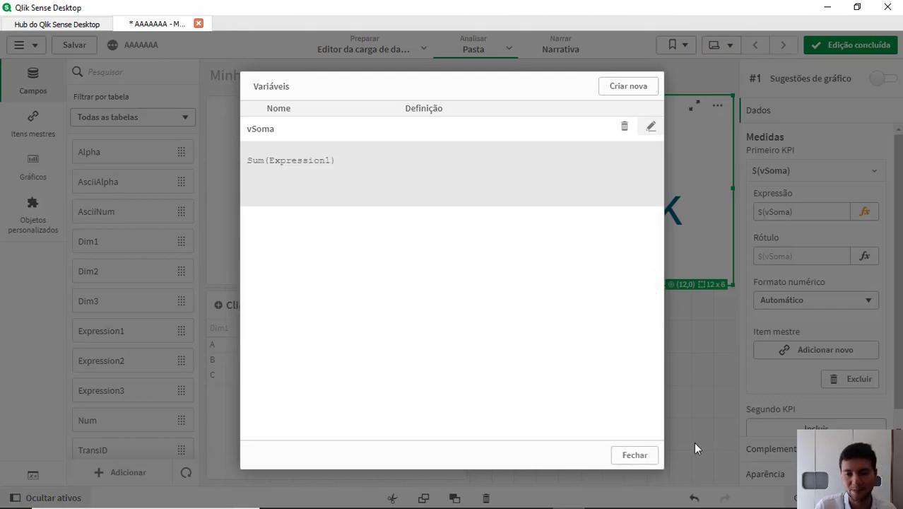
left_click(634, 455)
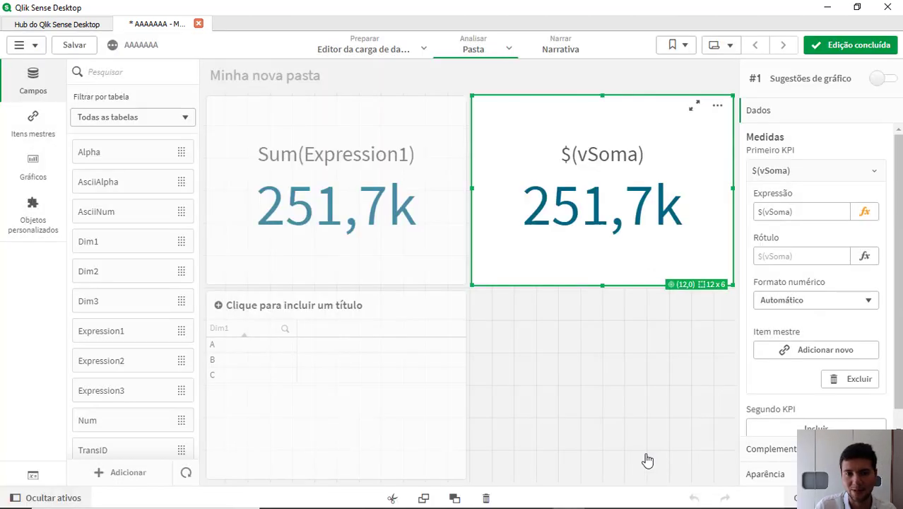
Step: Change the second KPI's measure expression to $(=vSoma) and apply it
left_click(864, 212)
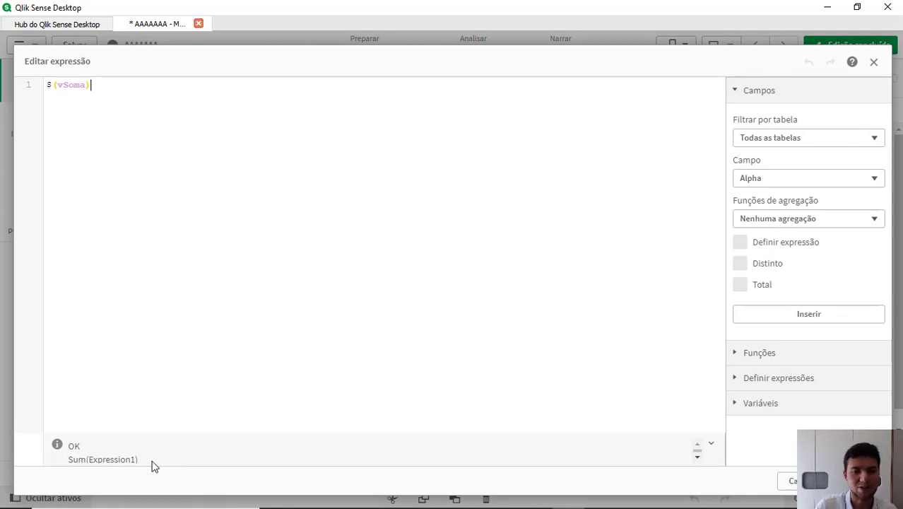
left_click(58, 82)
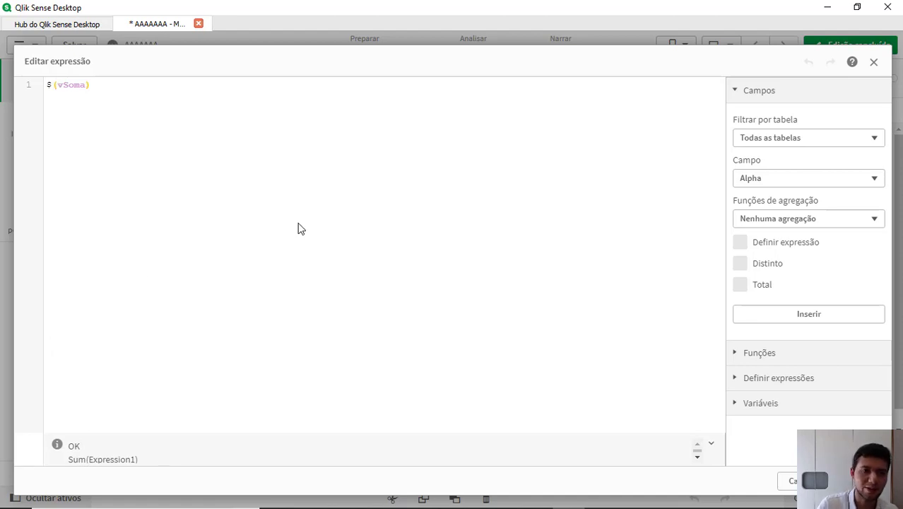
type("=")
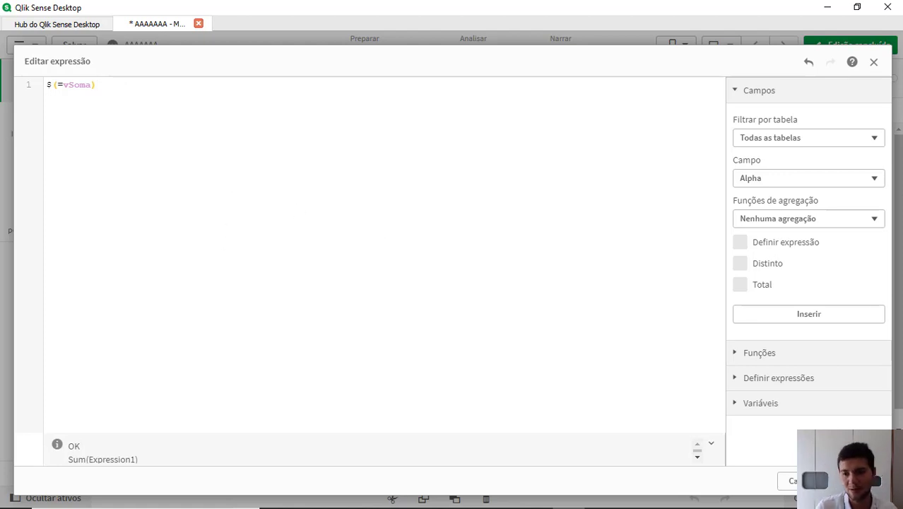
left_click(855, 480)
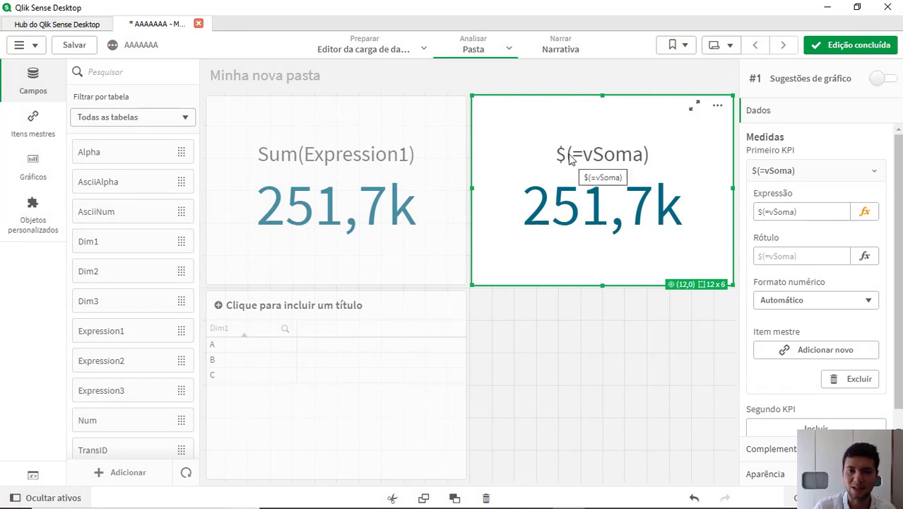
Step: Wrap the second KPI's expression in another dollar-sign expansion so it reads $(=$(=vSoma))
left_click(865, 213)
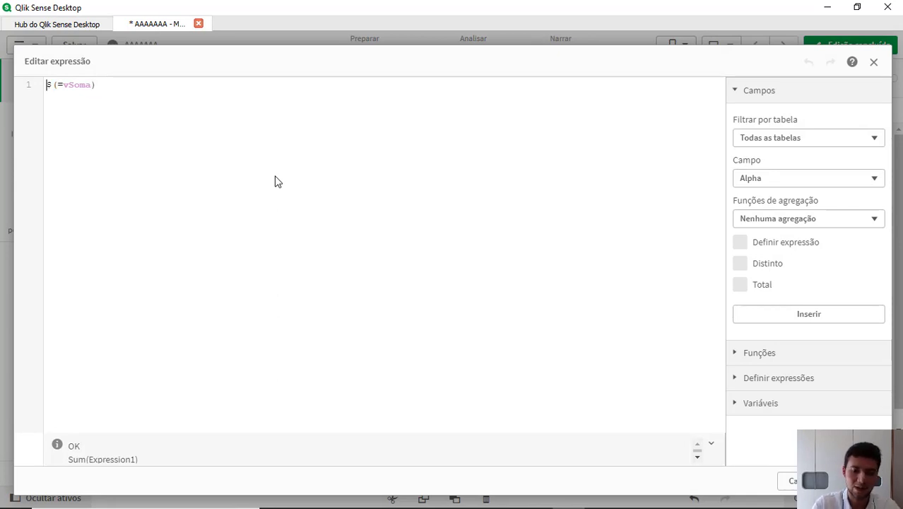
type("$(=")
key("End")
type(")")
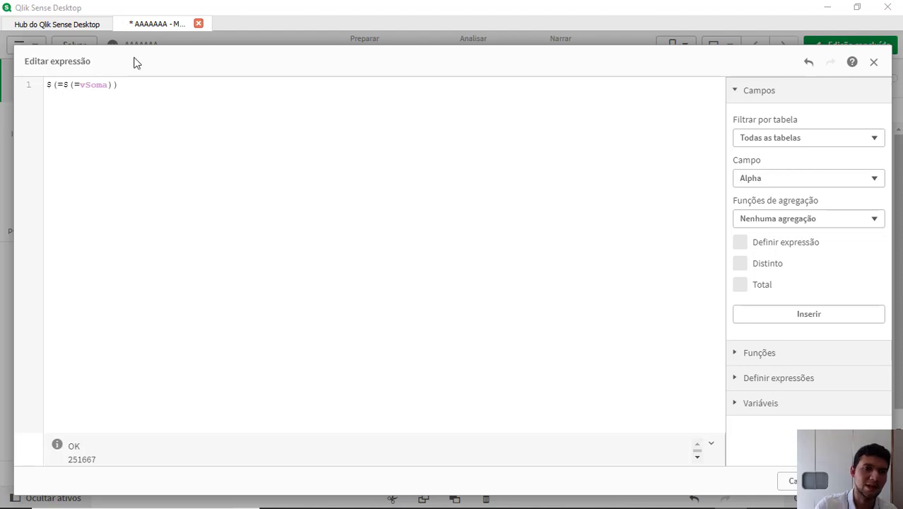
Step: Remove the outer dollar-sign expansion from the second KPI's expression, leaving $(=vSoma)
left_click(142, 80)
key("BackSpace")
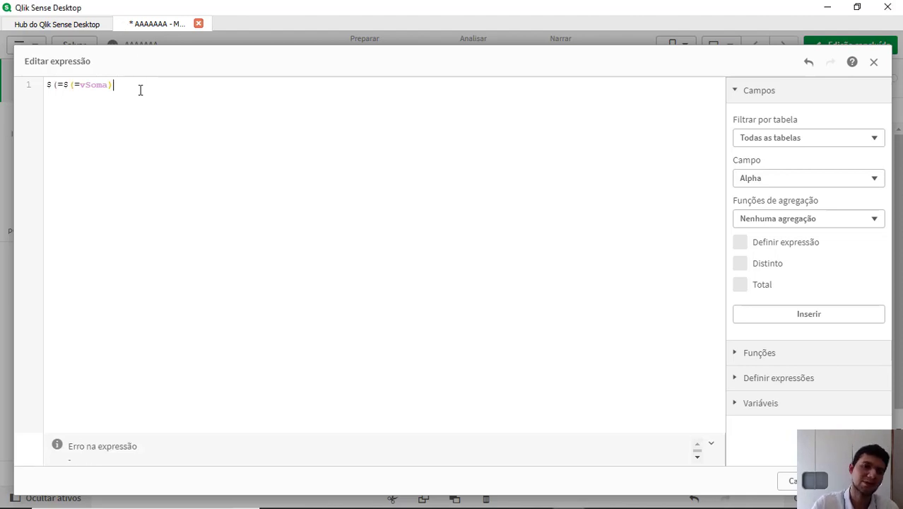
key("Home")
key("Right")
key("Right")
key("Right")
key("Home")
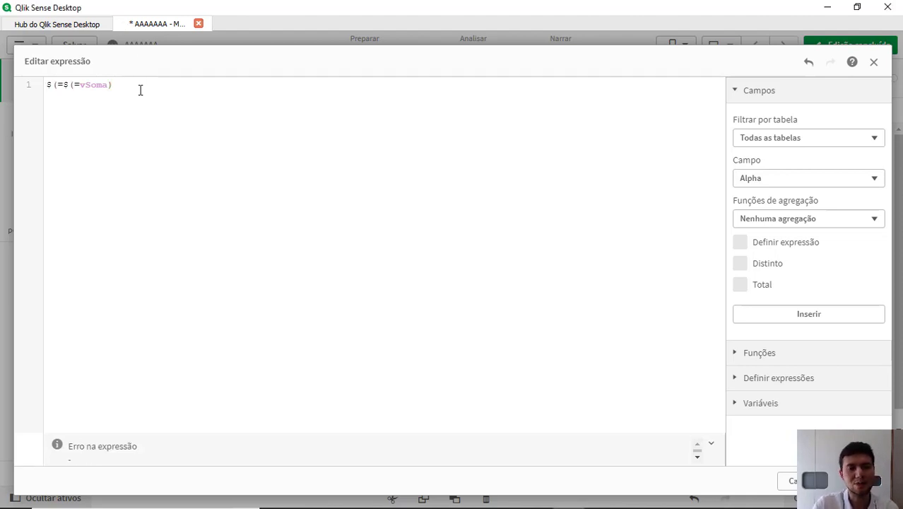
key("Right")
key("Right")
key("Right")
key("shift+Home")
key("BackSpace")
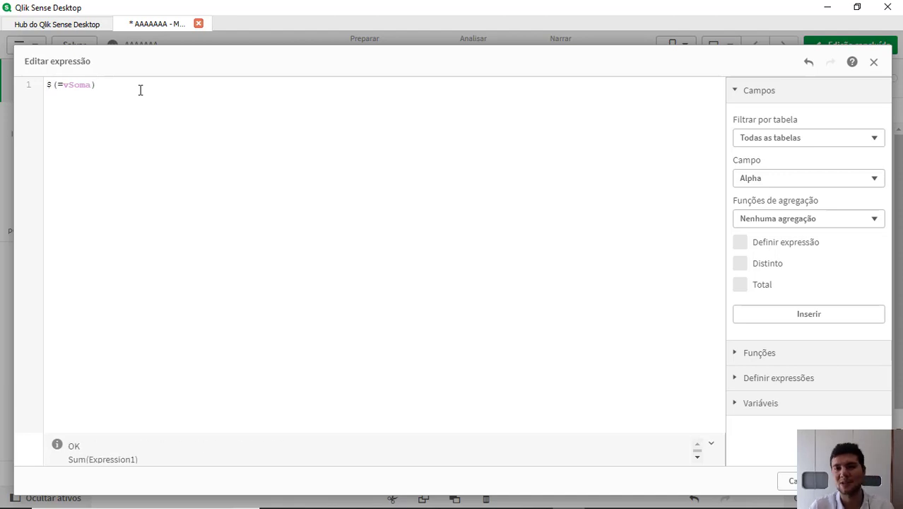
Step: Change the second KPI's measure expression to $(vSoma)+$(vSoma) and apply it
key("Right")
key("Right")
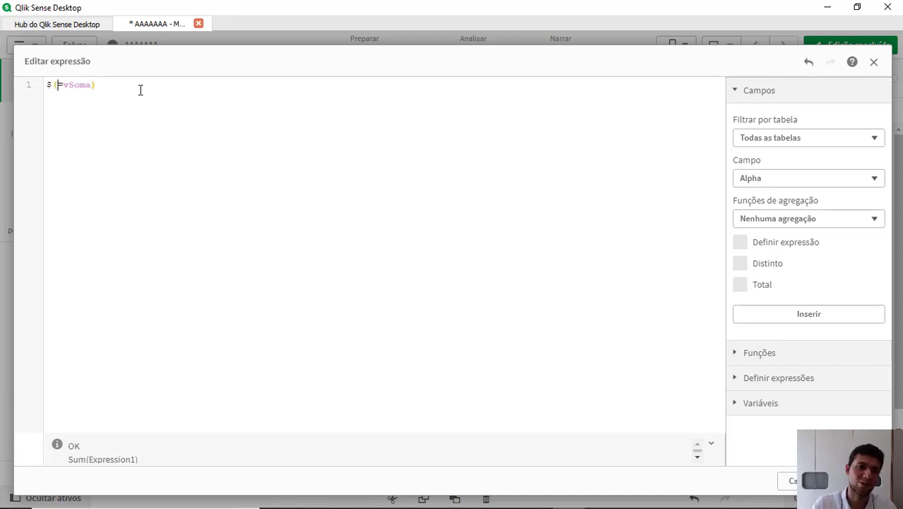
key("Delete")
key("Home")
key("shift+End")
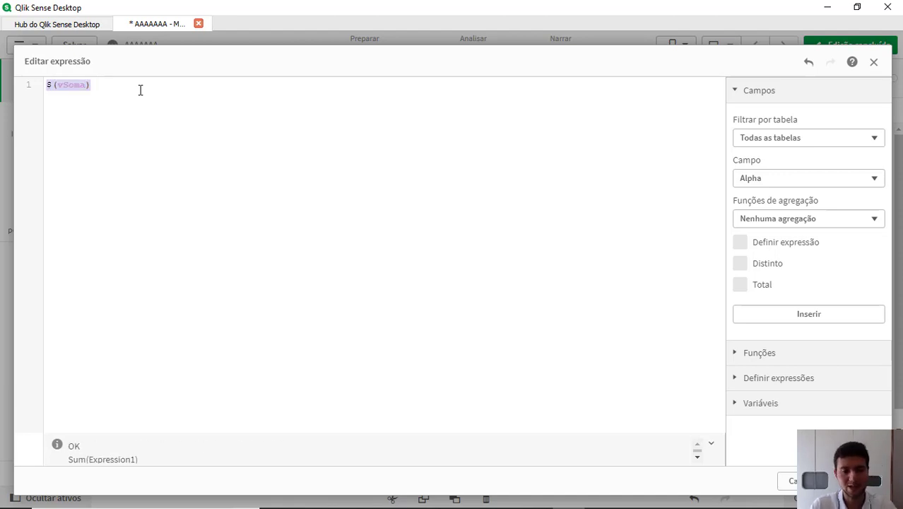
key("ctrl+c")
key("End")
type("+")
key("ctrl+v")
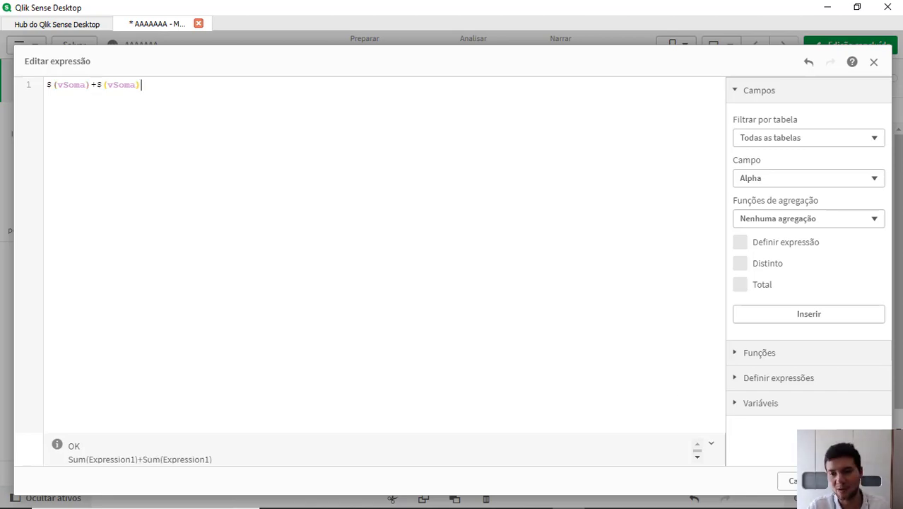
left_click(844, 480)
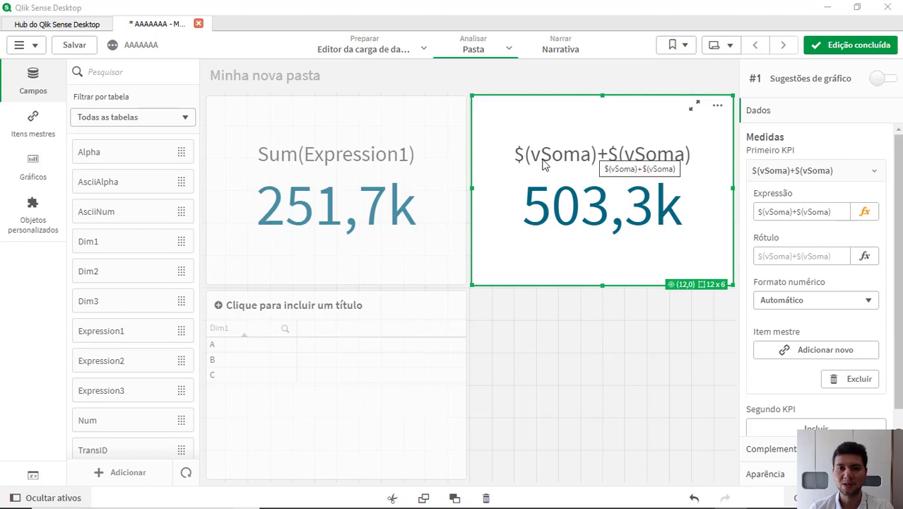
Step: Replace the plus sign in the second KPI's expression with multiplication, giving $(vSoma)*$(vSoma), and apply it
left_click(866, 213)
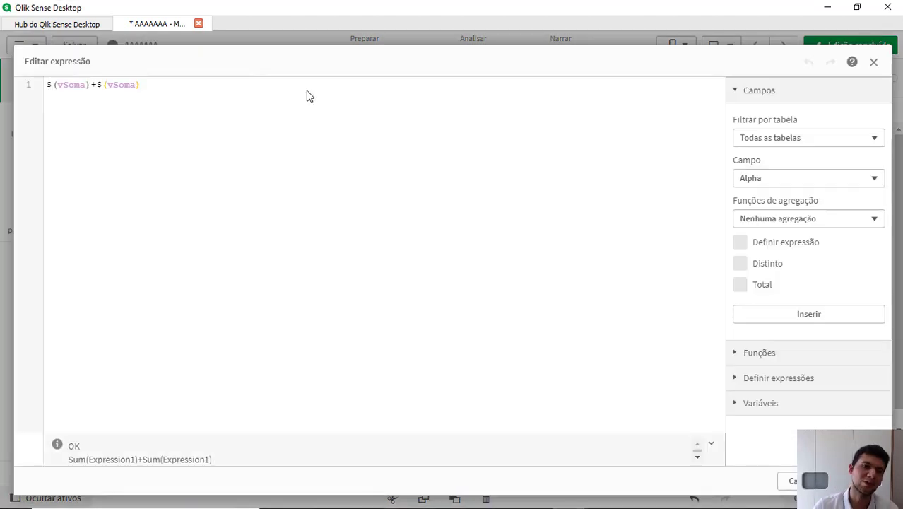
key("shift+Home")
key("shift+Right")
key("shift+Right")
key("shift+Right")
key("shift+Right")
key("shift+Right")
key("shift+Right")
key("shift+Right")
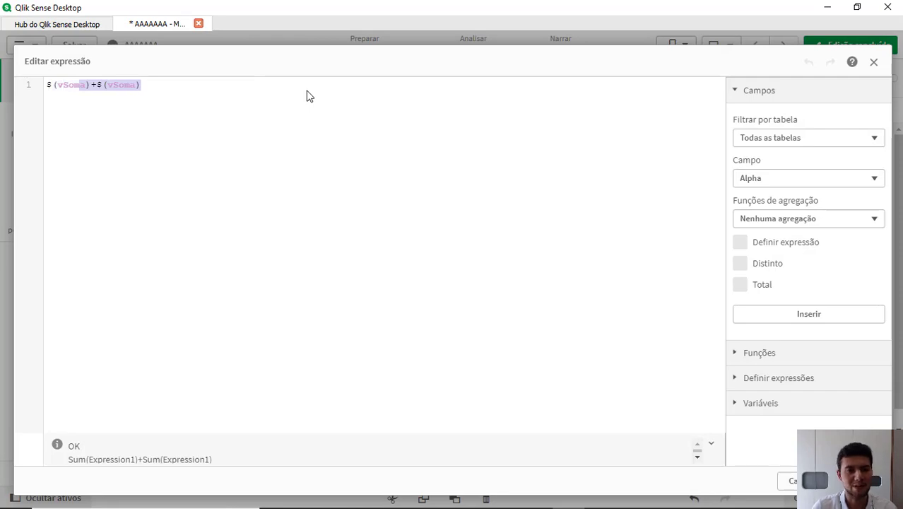
key("Left")
key("shift+Right")
type("*")
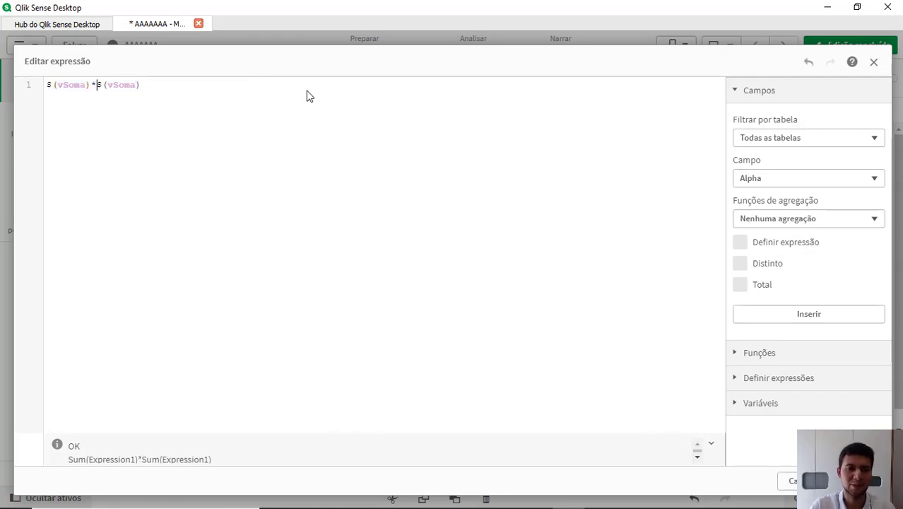
left_click(876, 480)
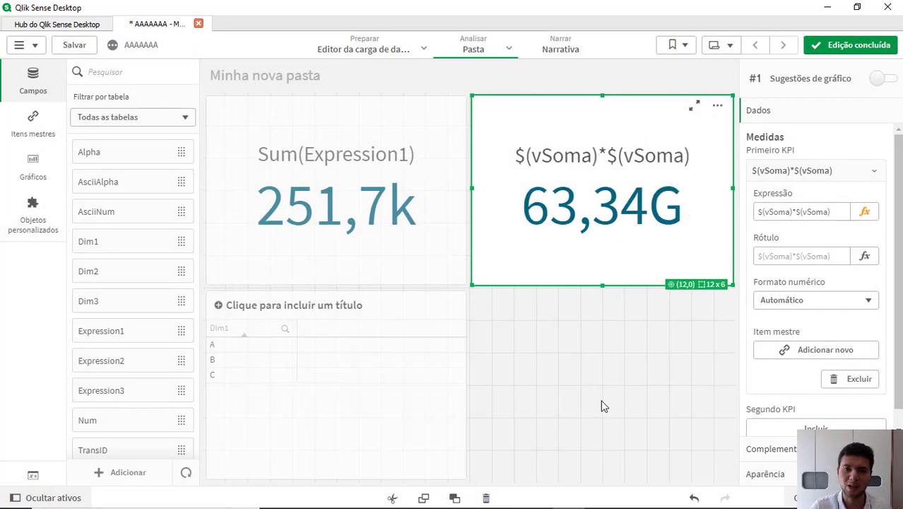
Step: Delete the multiplication and second factor from the second KPI's expression, leaving $(vSoma), and apply it
left_click(864, 211)
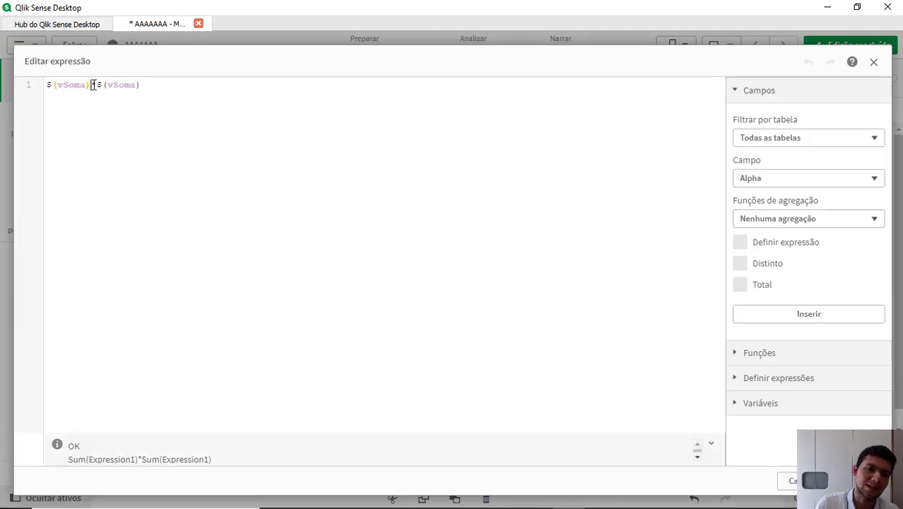
left_click_drag(91, 85, 336, 121)
key("BackSpace")
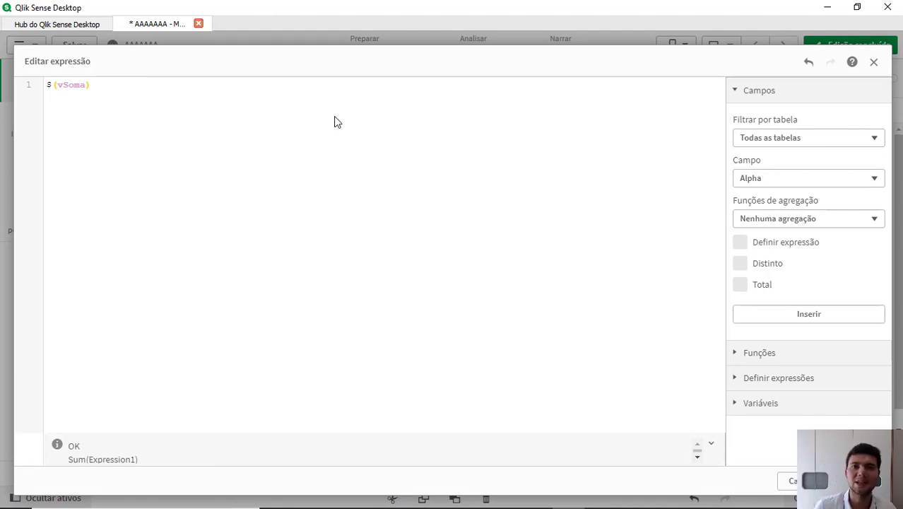
left_click(858, 480)
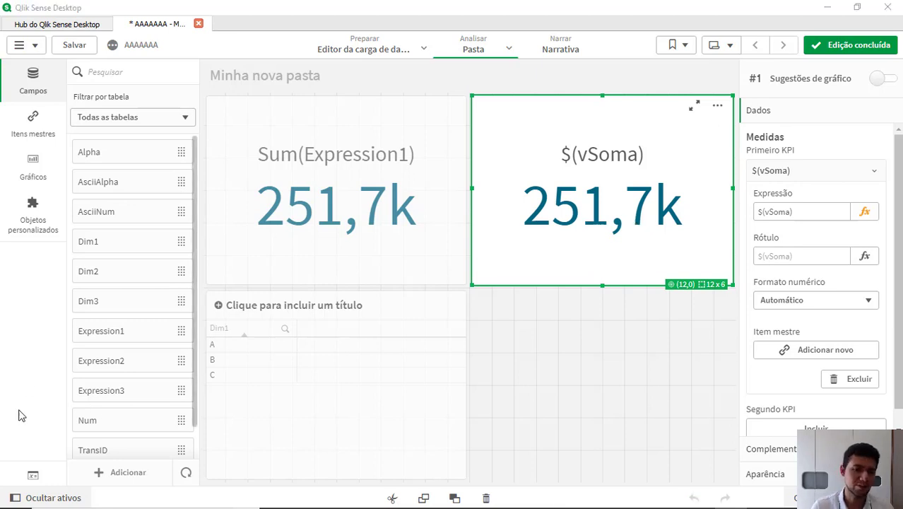
Step: In the vSoma variable's definition, insert a set expression {<Dim1>} before Expression1 inside the Sum function
left_click(39, 485)
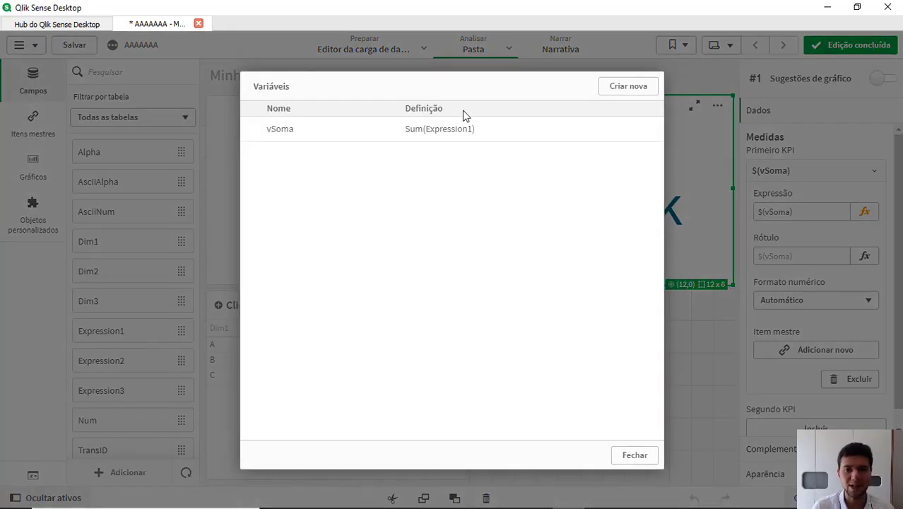
left_click(458, 134)
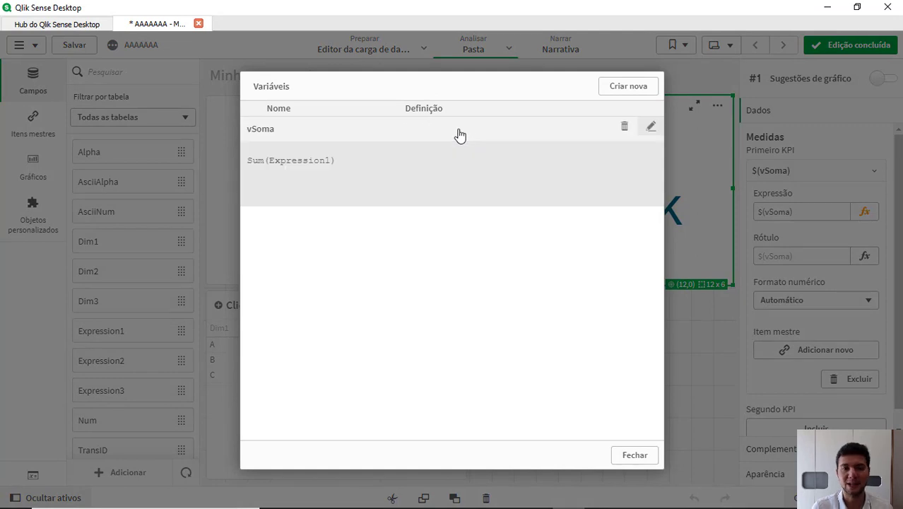
left_click(649, 129)
left_click(641, 195)
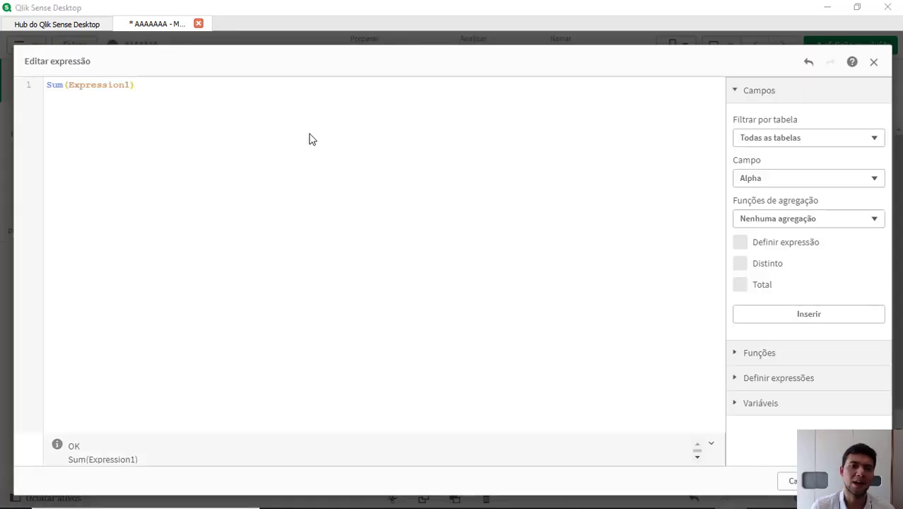
left_click(73, 91)
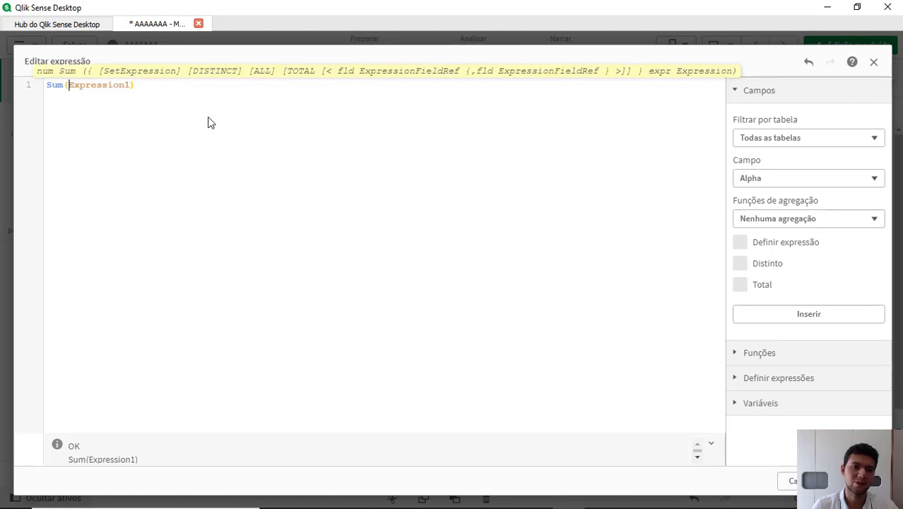
type("[")
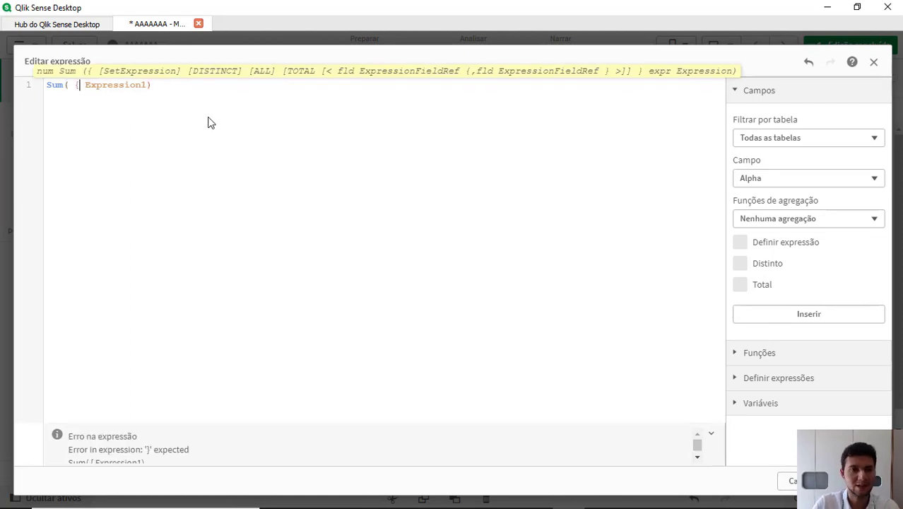
key("Left")
type("}")
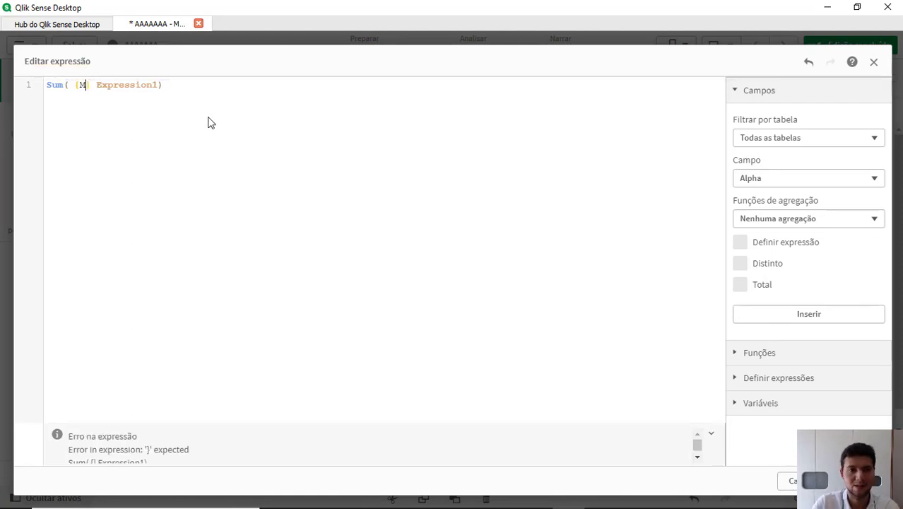
key("Left")
type("<>")
key("Left")
type("dim")
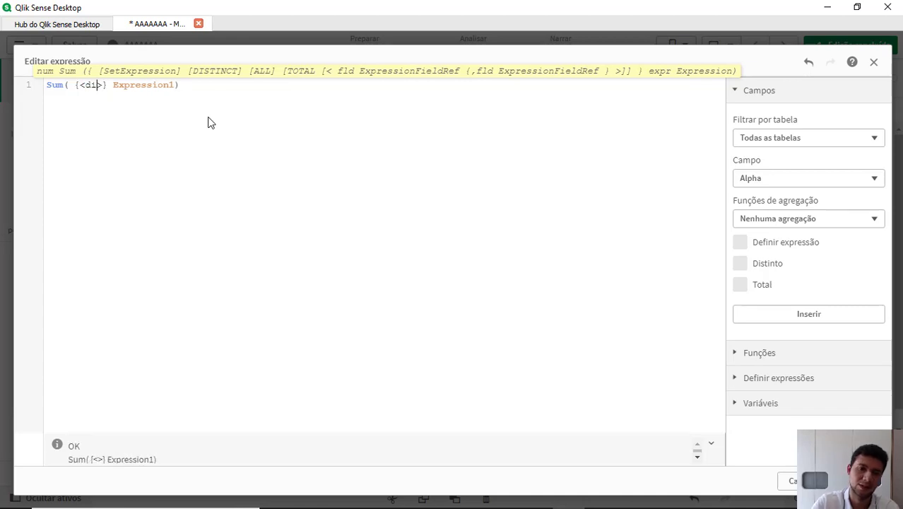
key("Return")
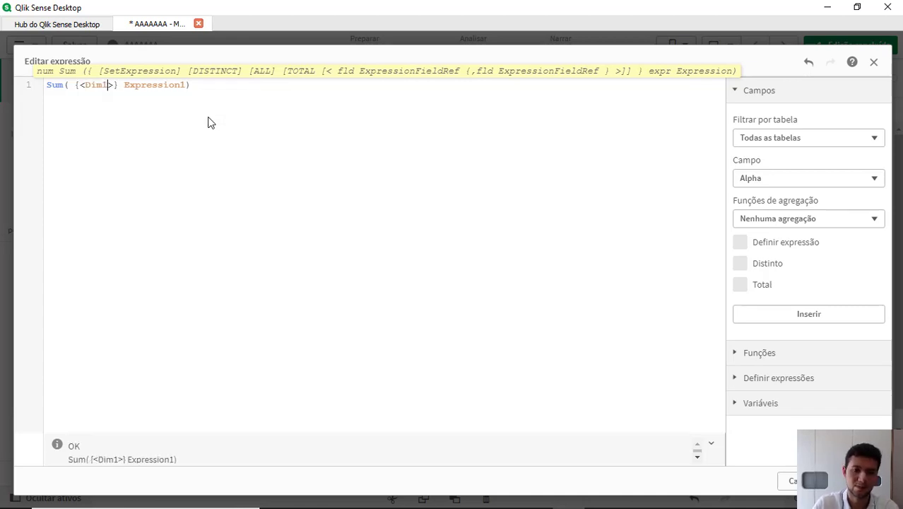
Step: Restrict the set modifier to Dim1={'A'}, giving Sum( {<Dim1={'A'}>} Expression1)
type("=")
type("{}")
key("Left")
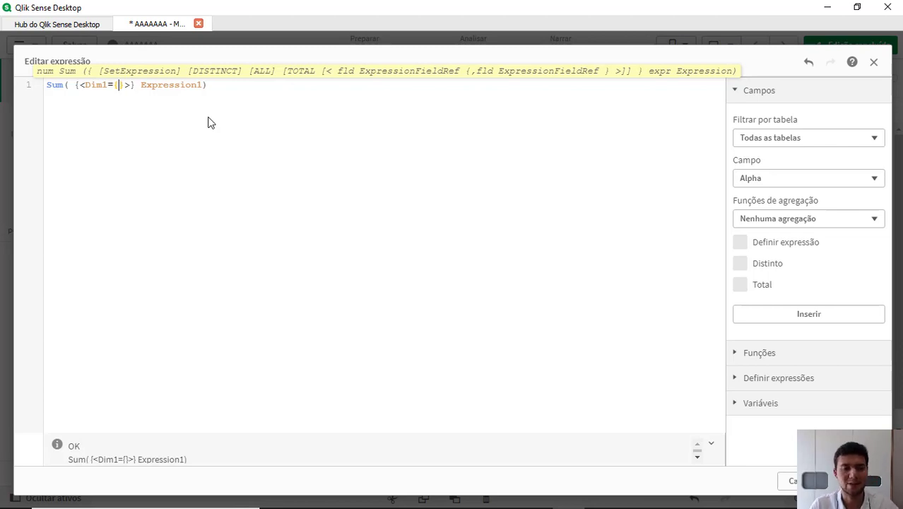
type("'A'")
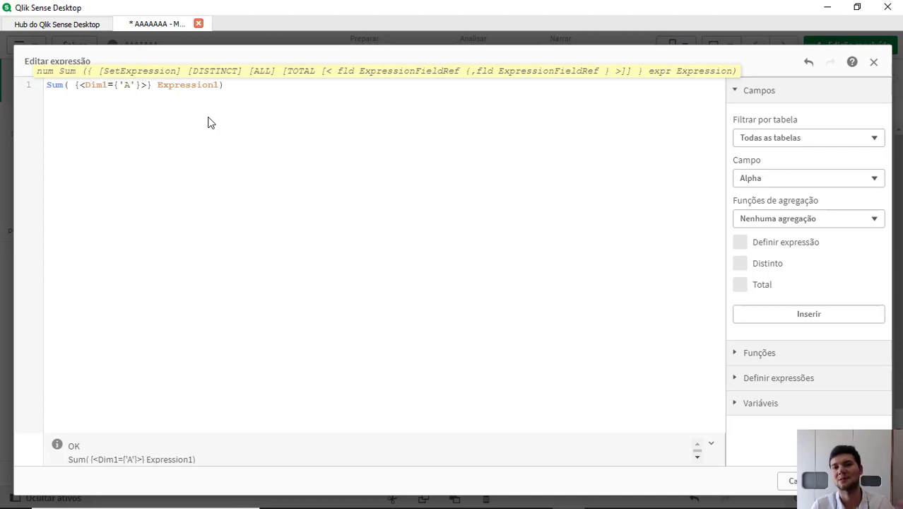
Step: Replace the fixed 'A' in the vSoma definition with the parameter $1, apply the expression and close the variables dialog
key("shift+Left")
key("shift+Left")
key("shift+Left")
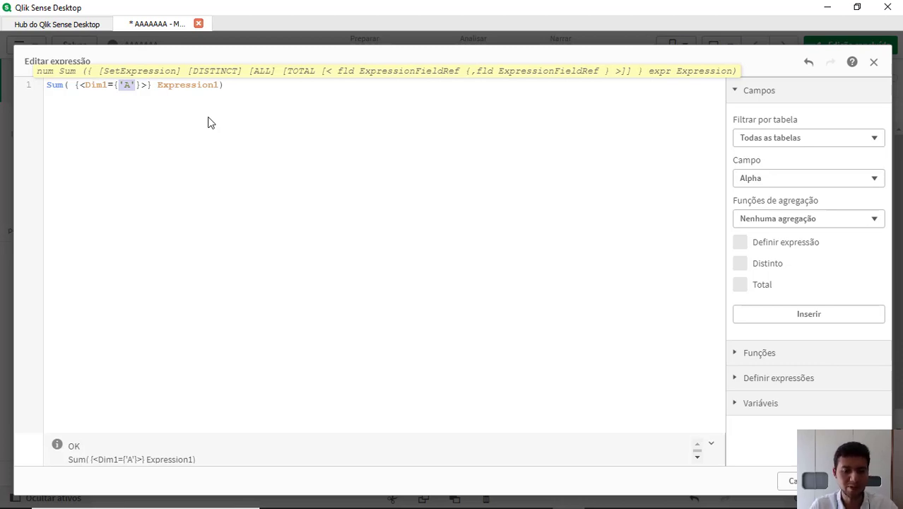
type("$")
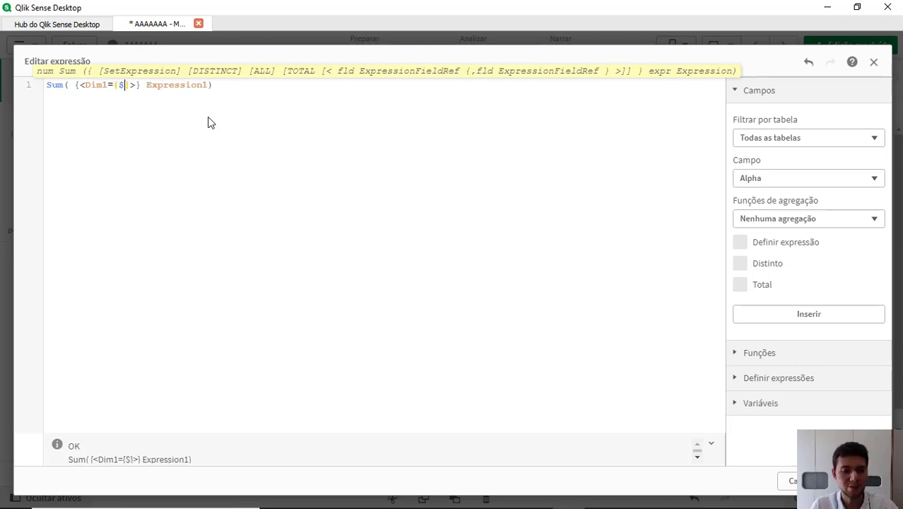
type("1")
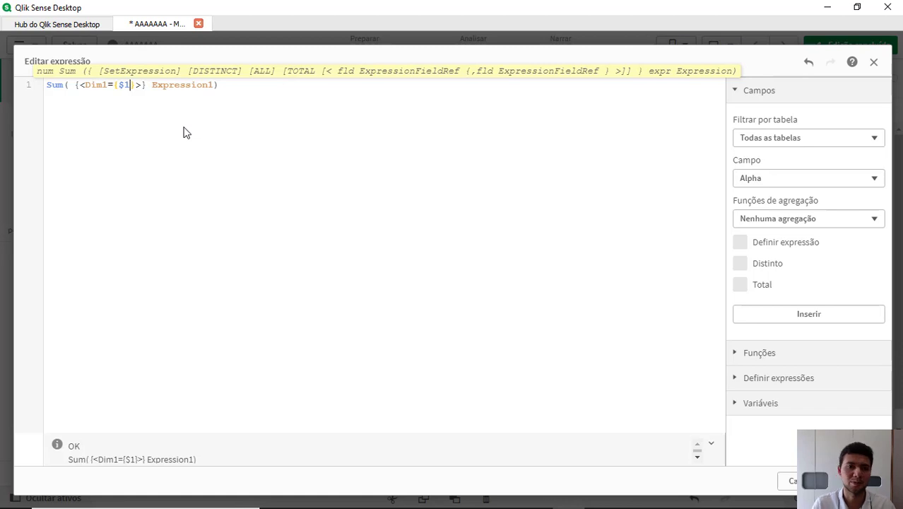
left_click(230, 118)
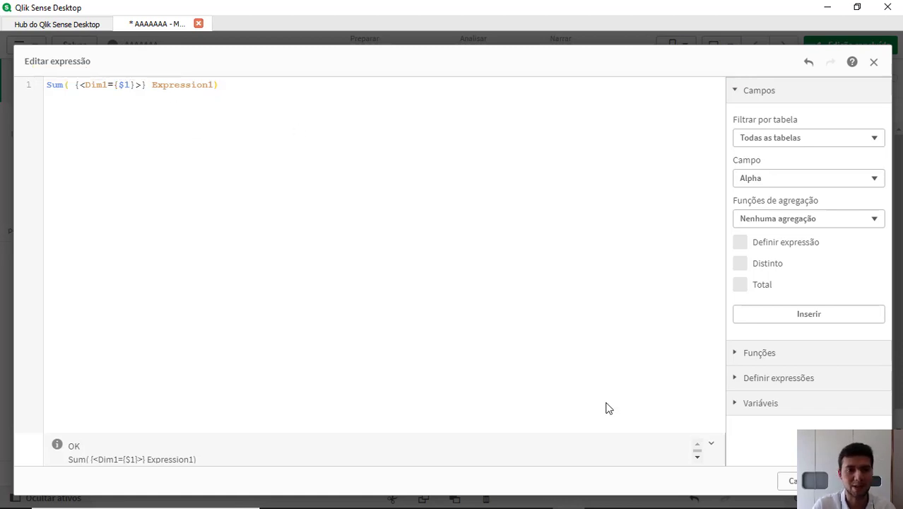
left_click(856, 480)
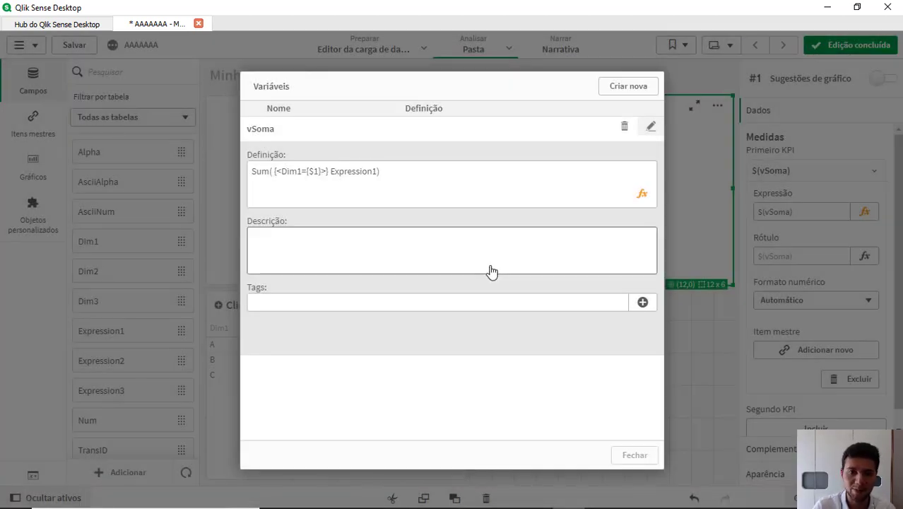
left_click(634, 454)
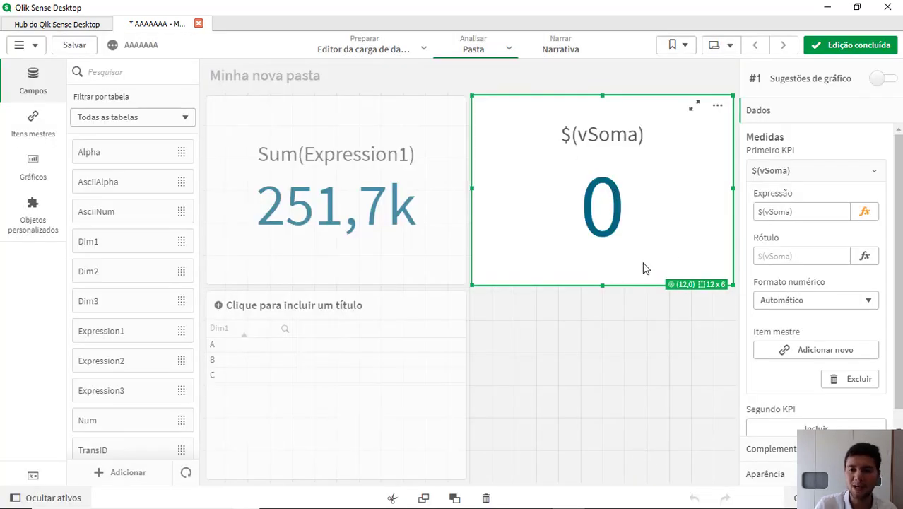
Step: Pass 'A' as an argument to the variable in the second KPI's expression, giving $(vSoma('A'))
left_click(864, 214)
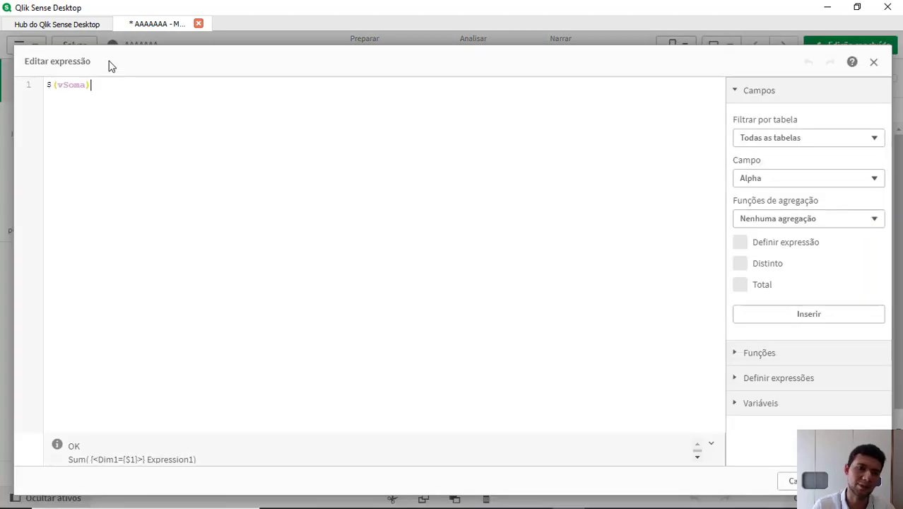
key("Left")
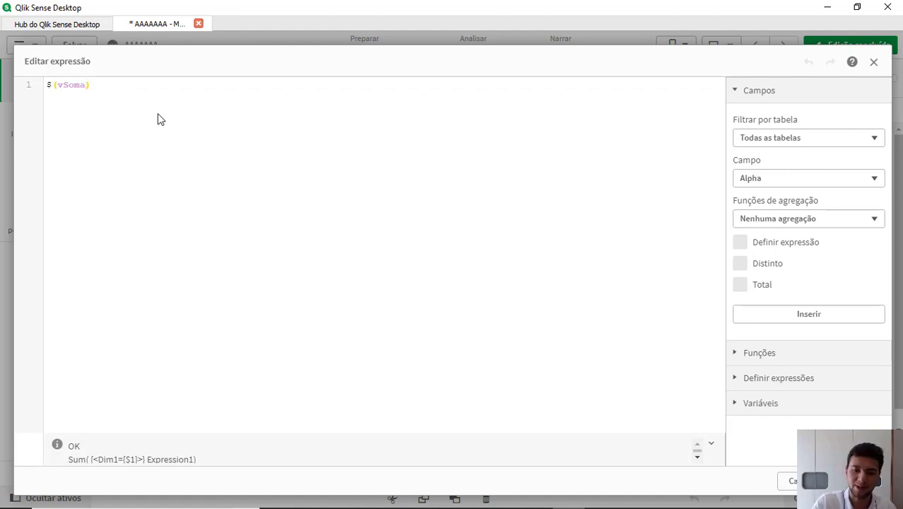
type("()")
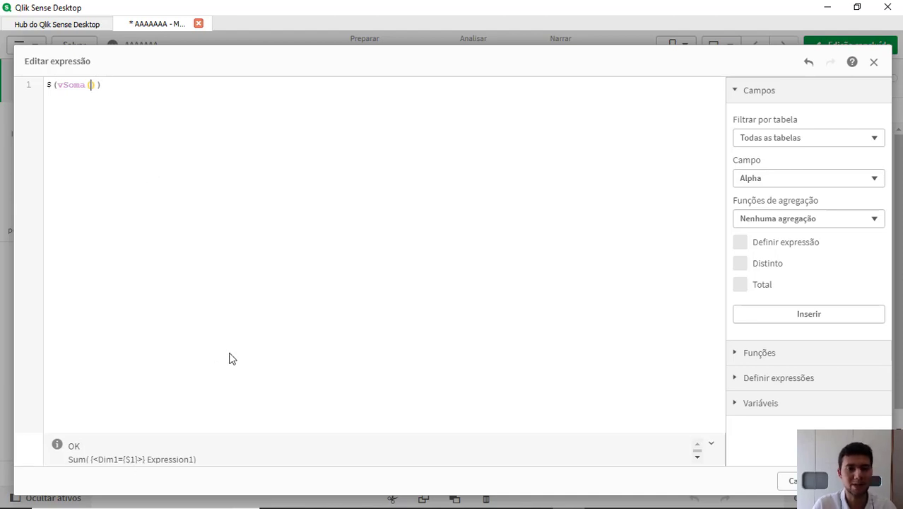
type("'A'")
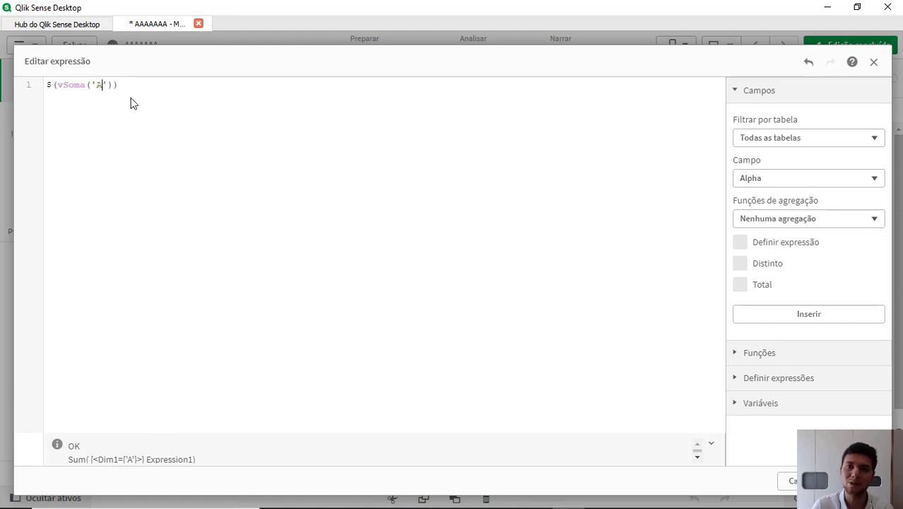
Step: Add 'B' and 'C' as further arguments in the second KPI's expression, giving $(vSoma('A','B','C'))
key("Right")
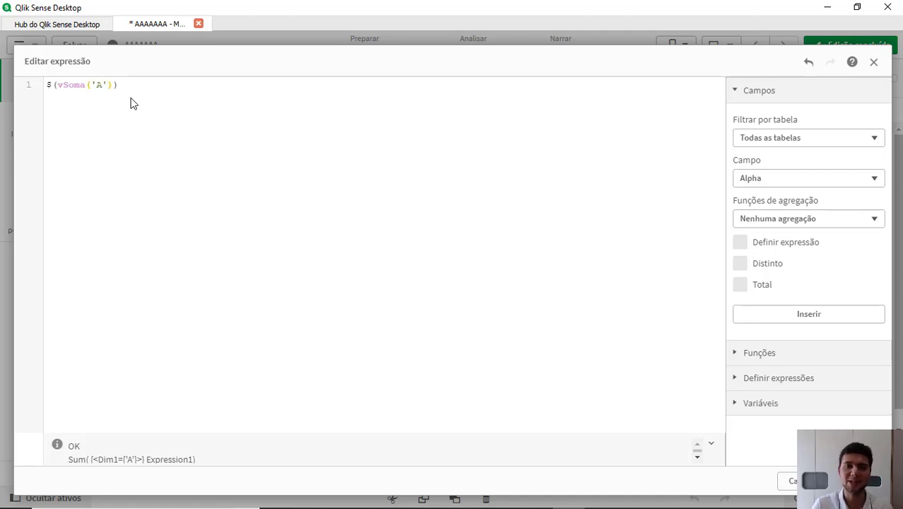
type(",")
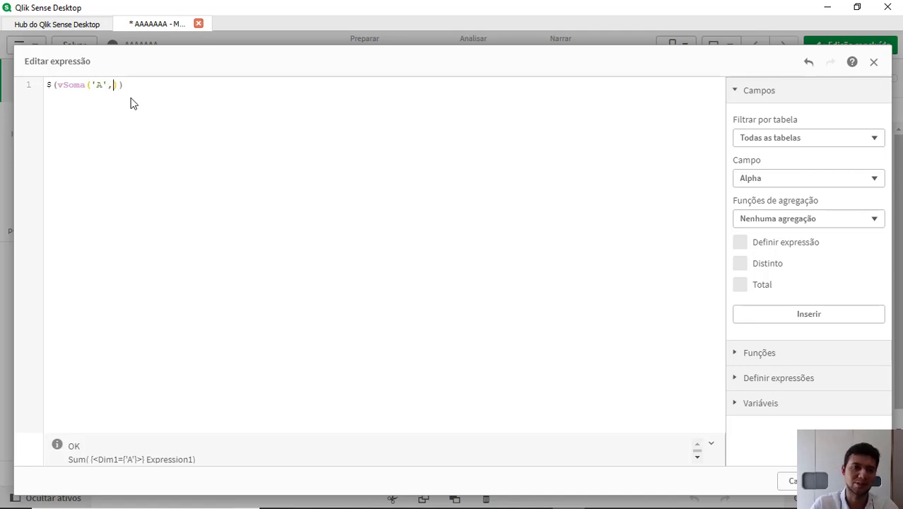
type("'B'")
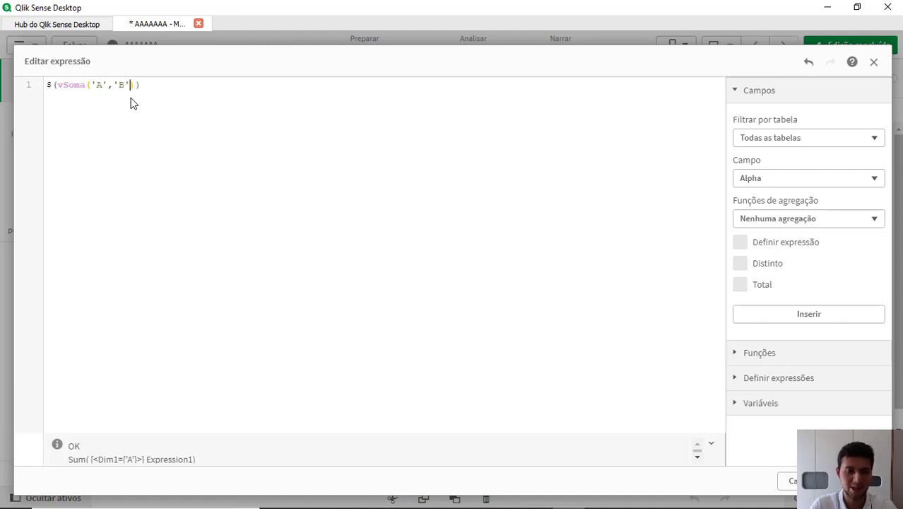
type(",'C")
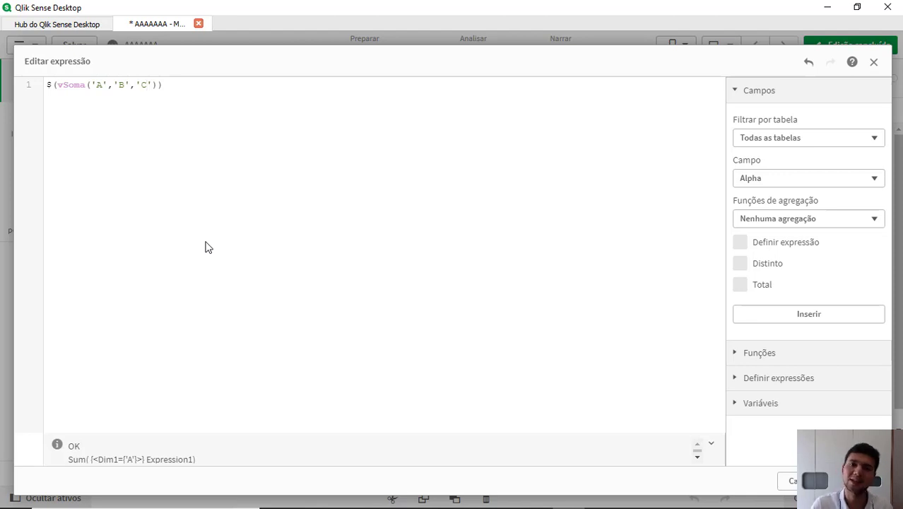
Step: Delete the 'B' and 'C' arguments from the second KPI's expression, leaving $(vSoma('A')), and apply it
key("Right")
key("shift+Left")
key("shift+Left")
key("shift+Left")
key("shift+Left")
key("shift+Left")
key("shift+Left")
key("shift+Left")
key("shift+Left")
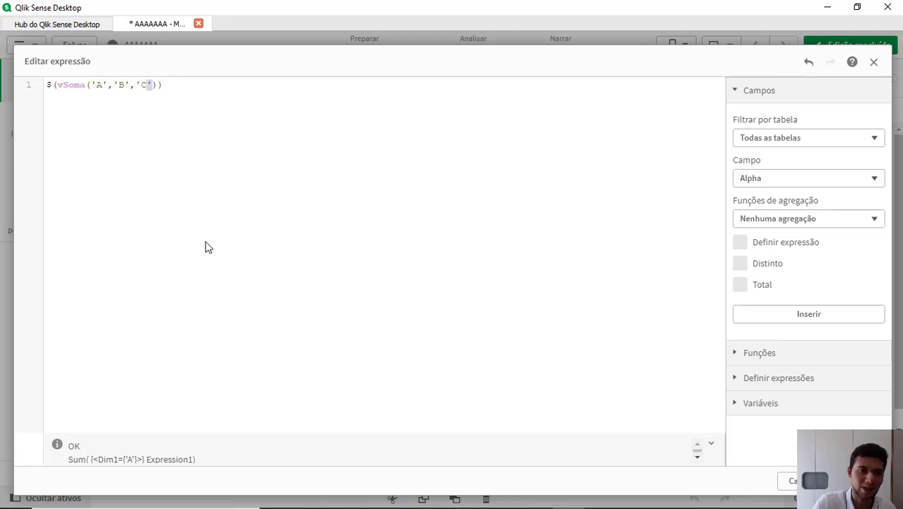
key("BackSpace")
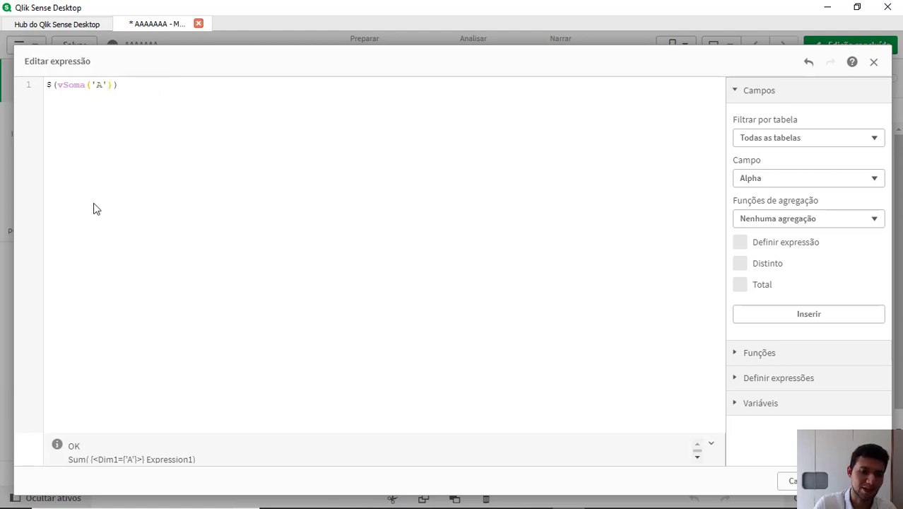
left_click(869, 480)
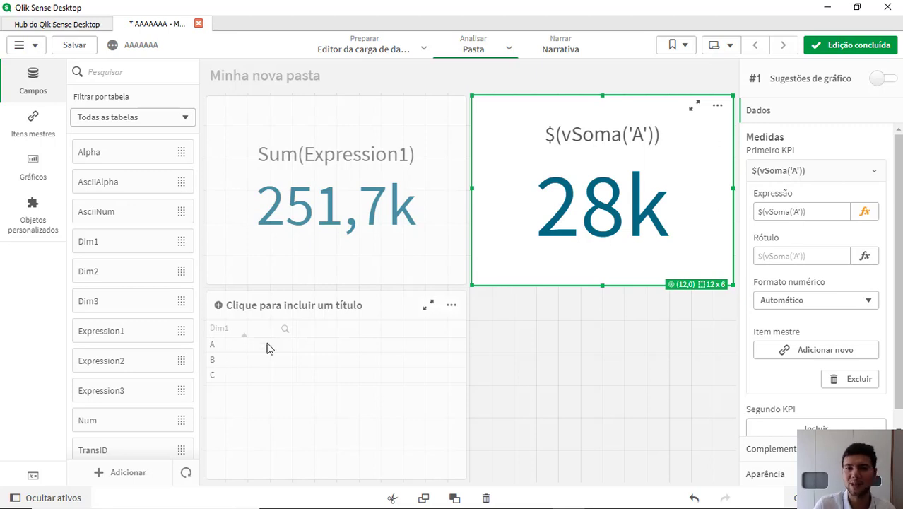
Step: Paste a copy of the KPI into the empty sheet area beside the table and change its expression to $(vSoma('B'))
left_click(479, 414)
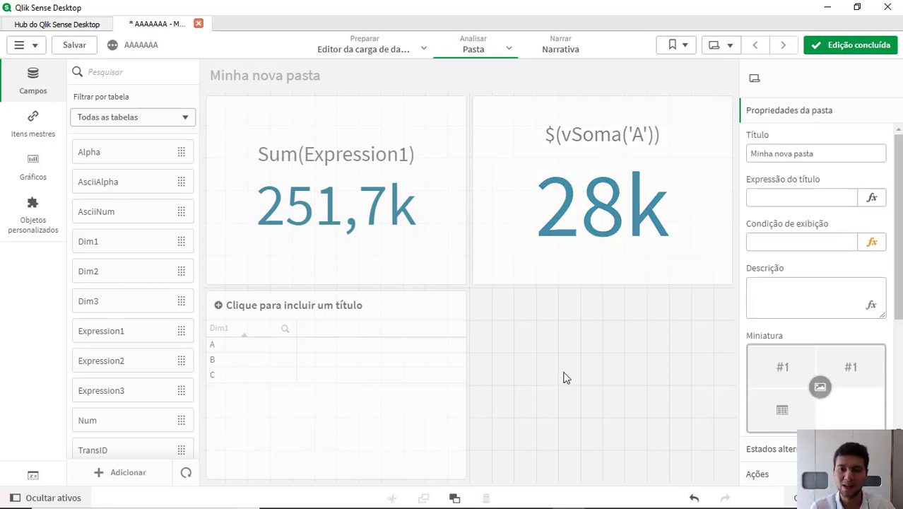
key("ctrl+v")
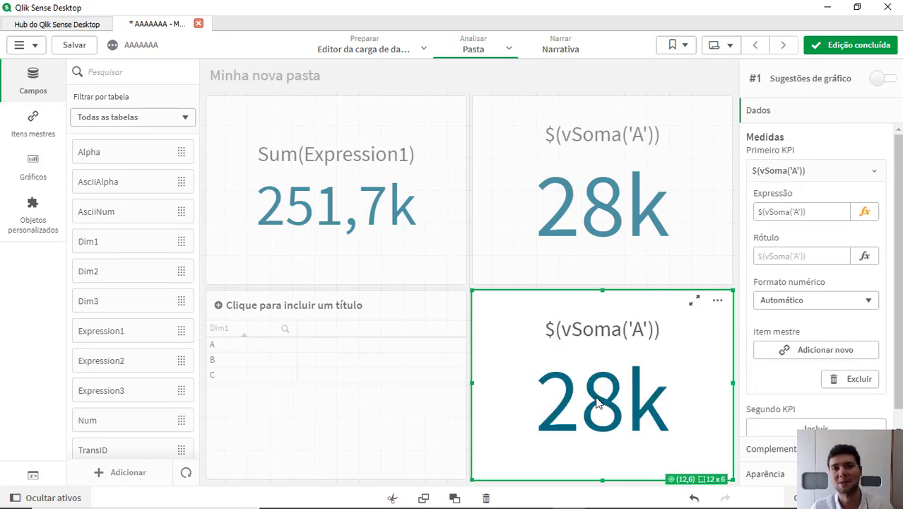
left_click(864, 211)
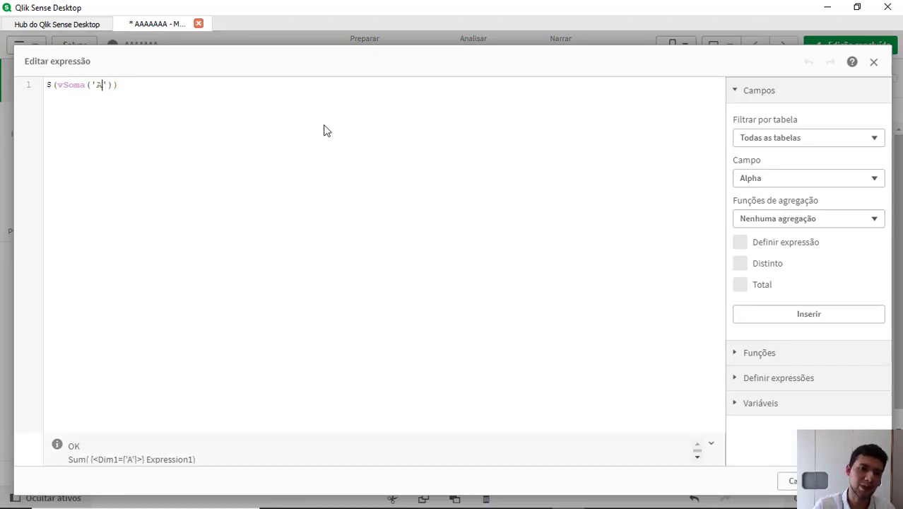
key("BackSpace")
type("B")
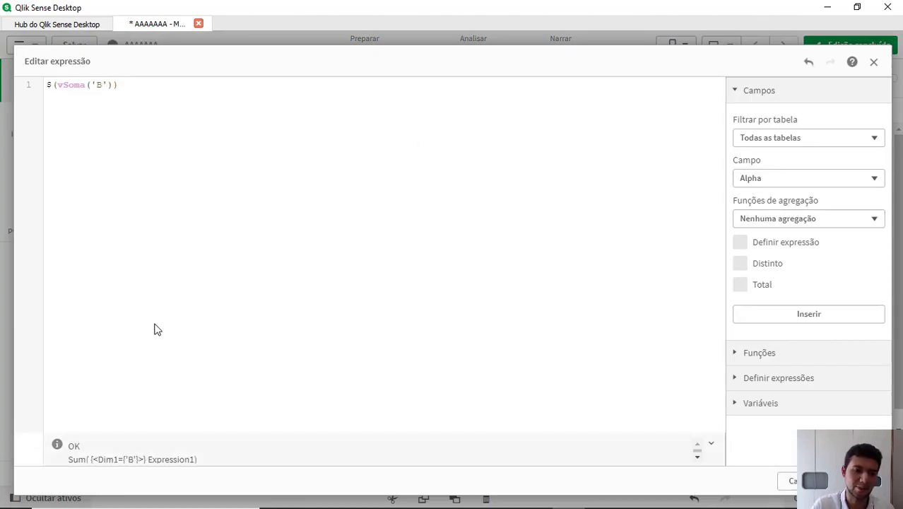